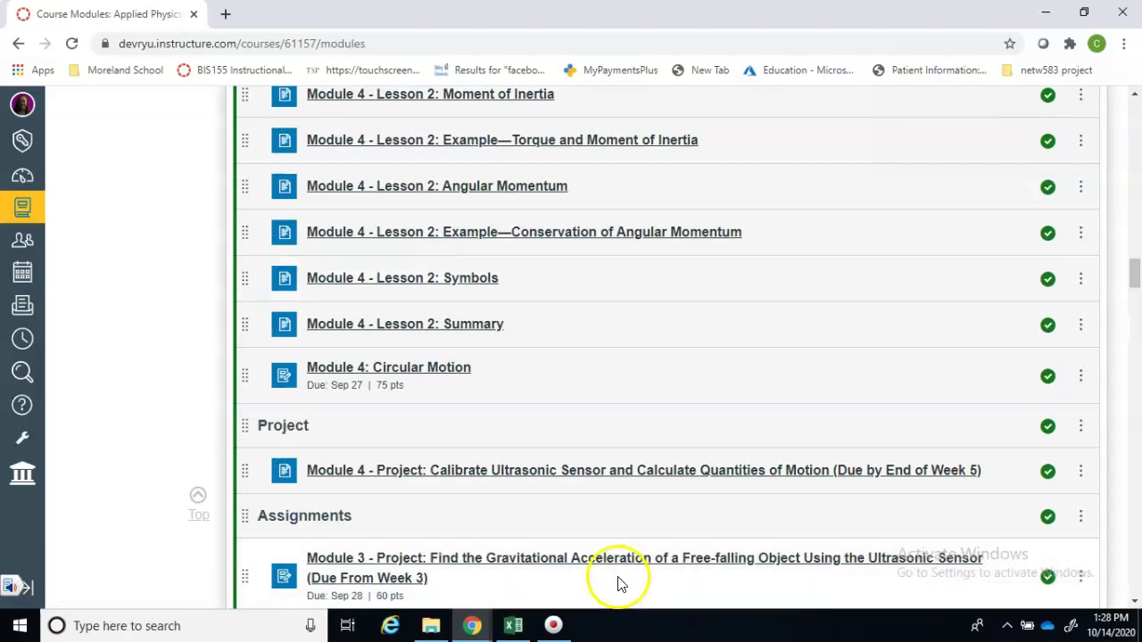
Open the course's Module 4 project page, Calibrate Ultrasonic Sensor and Calculate Quantities of Motion, at its project files list.
left_click(513, 625)
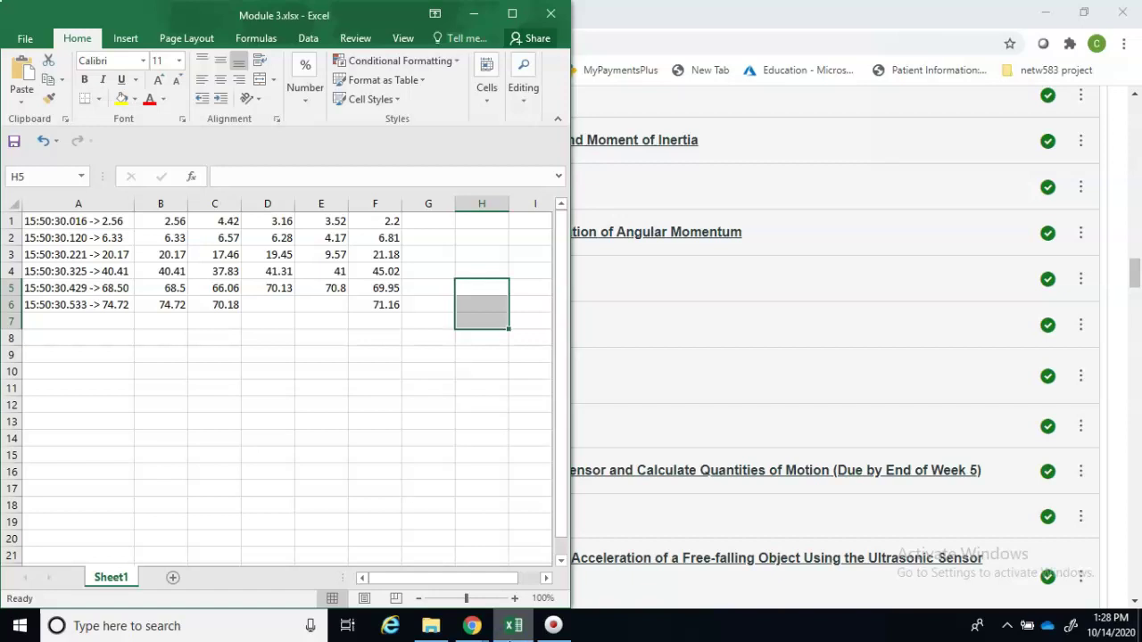
left_click(513, 625)
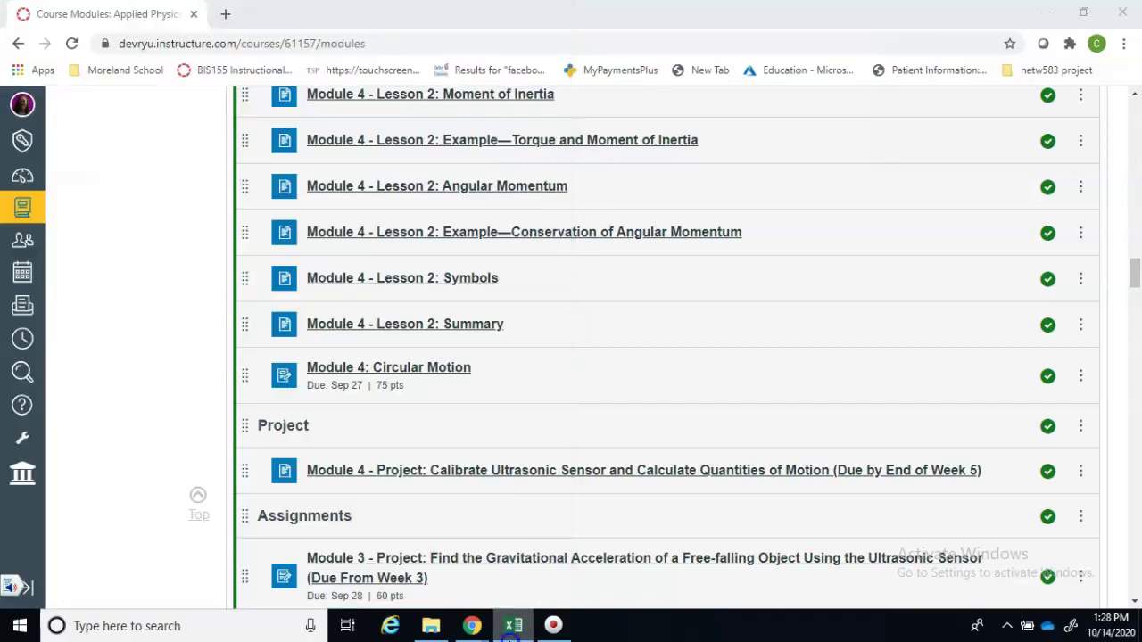
left_click(485, 482)
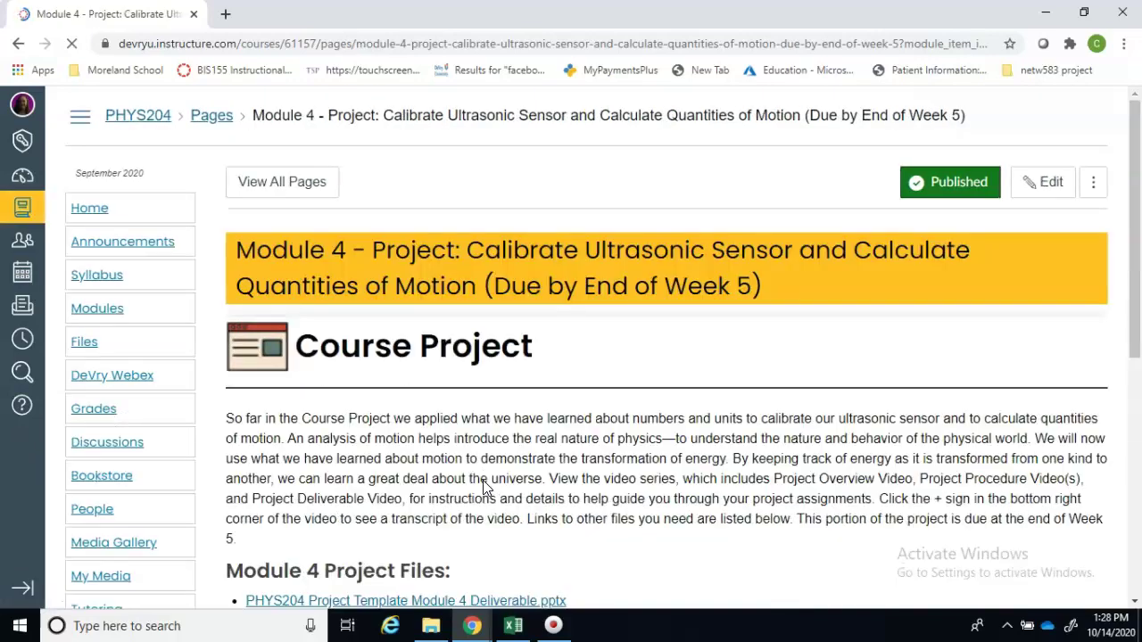
left_click_drag(1139, 216, 1138, 278)
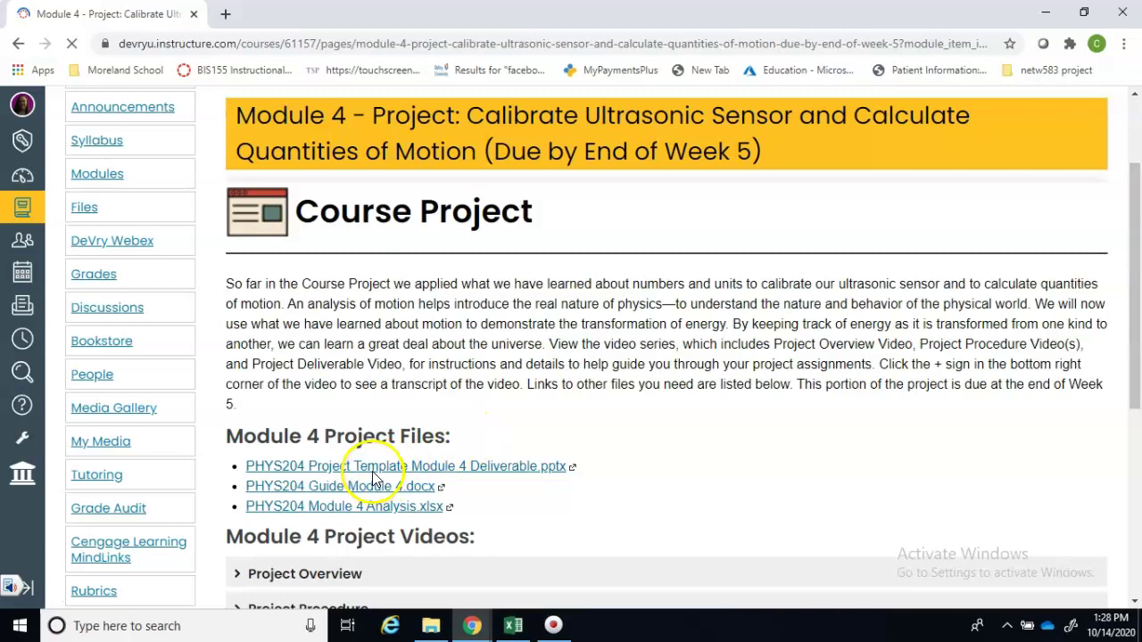
Download the PHYS204 Project Template Module 4 Deliverable presentation, open it for editing, and return to the course page.
left_click(373, 475)
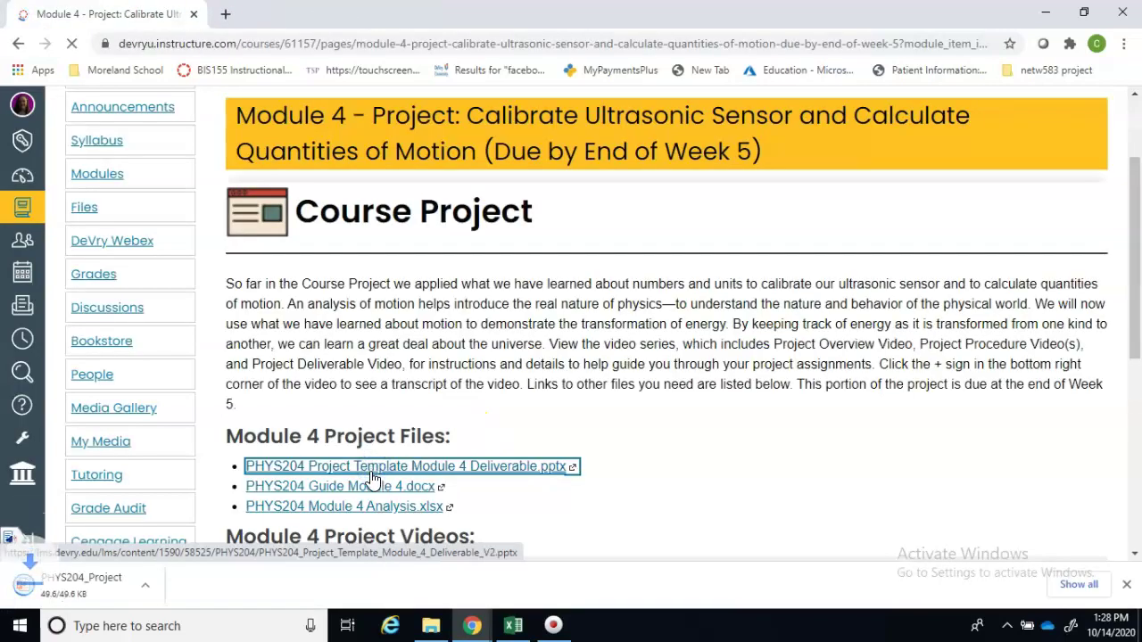
left_click(175, 589)
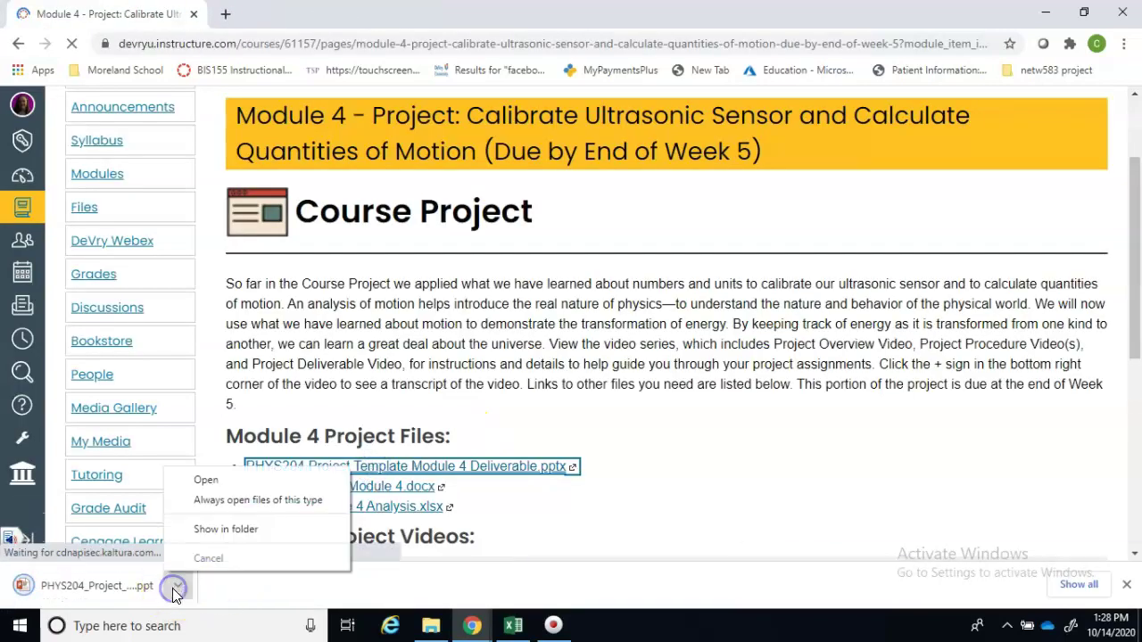
left_click(205, 480)
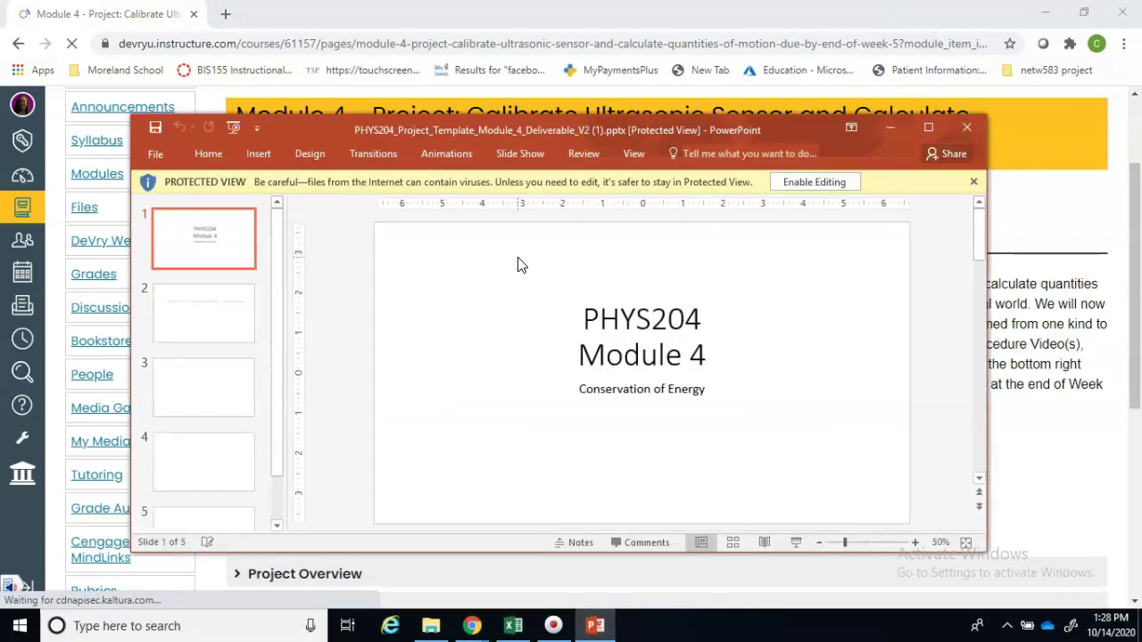
left_click(807, 183)
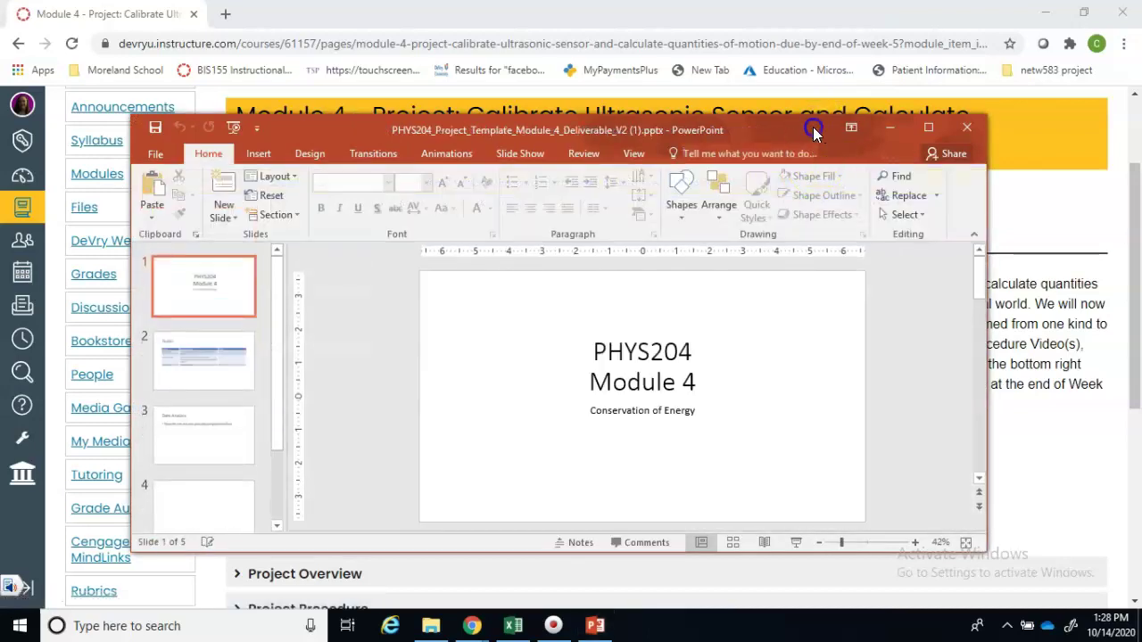
left_click_drag(819, 127, 777, 127)
left_click(845, 128)
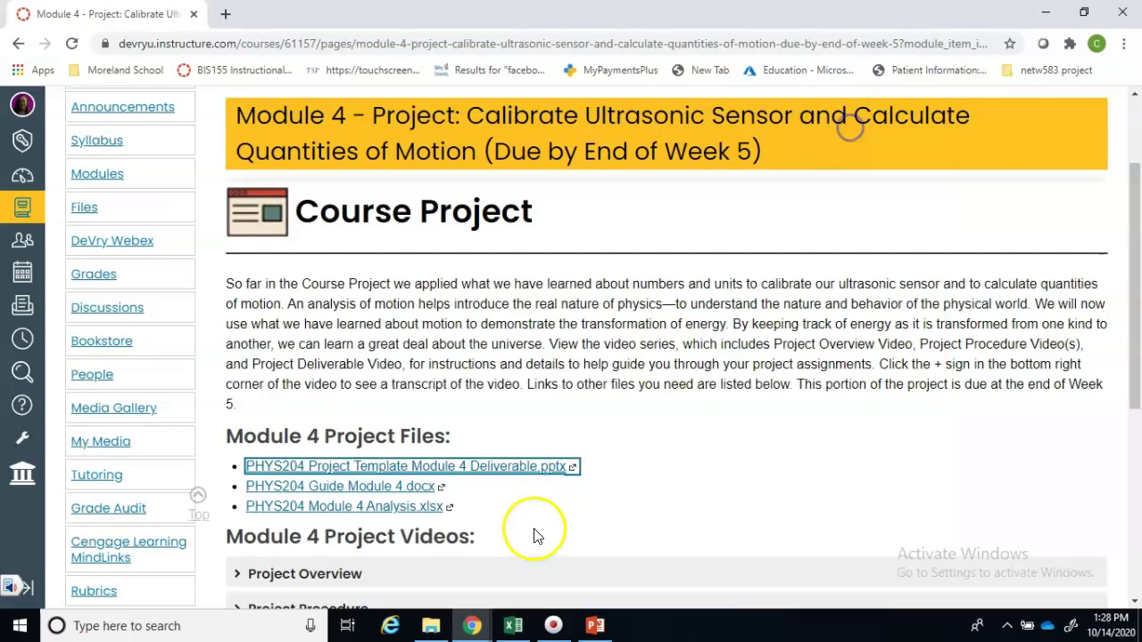
Download the PHYS204 Guide Module 4 document and open it in Word with editing enabled.
left_click(388, 490)
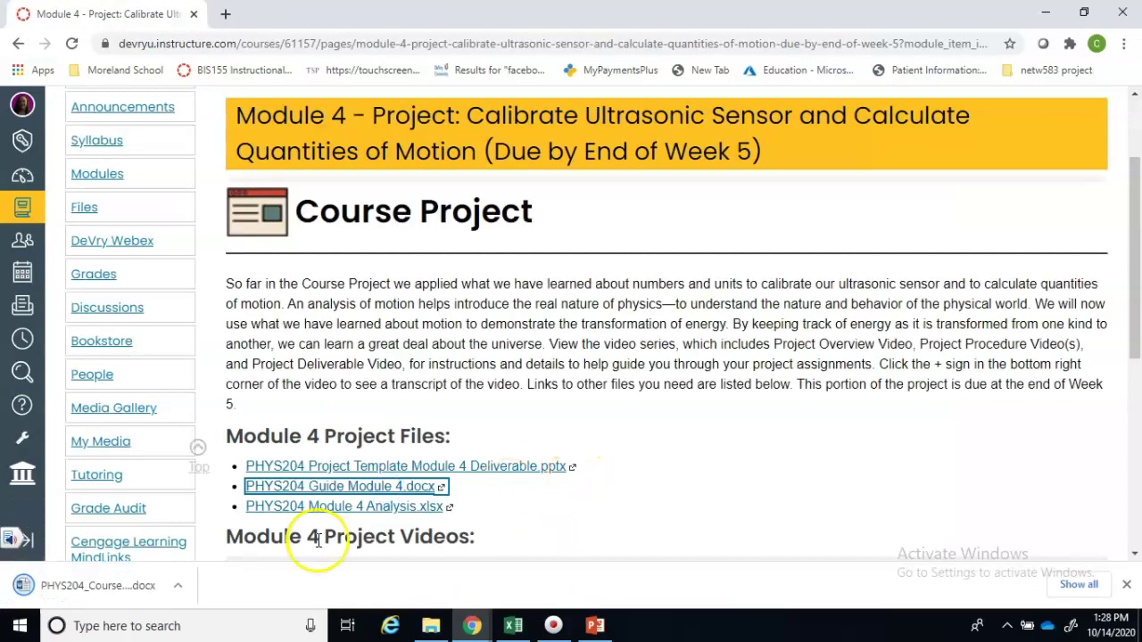
left_click(172, 591)
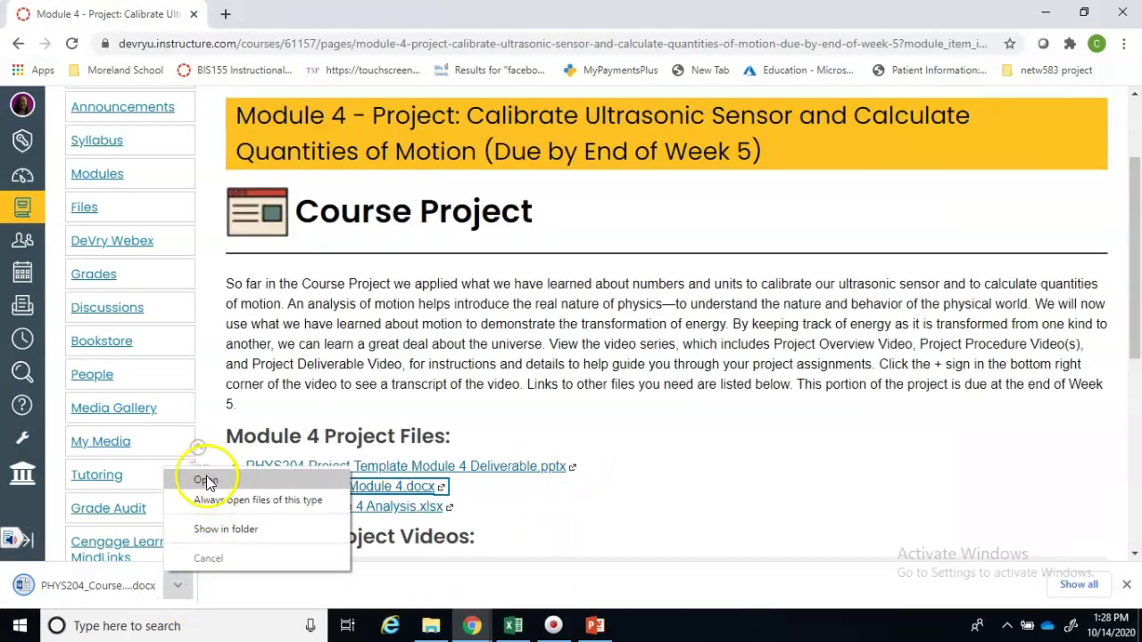
left_click(205, 480)
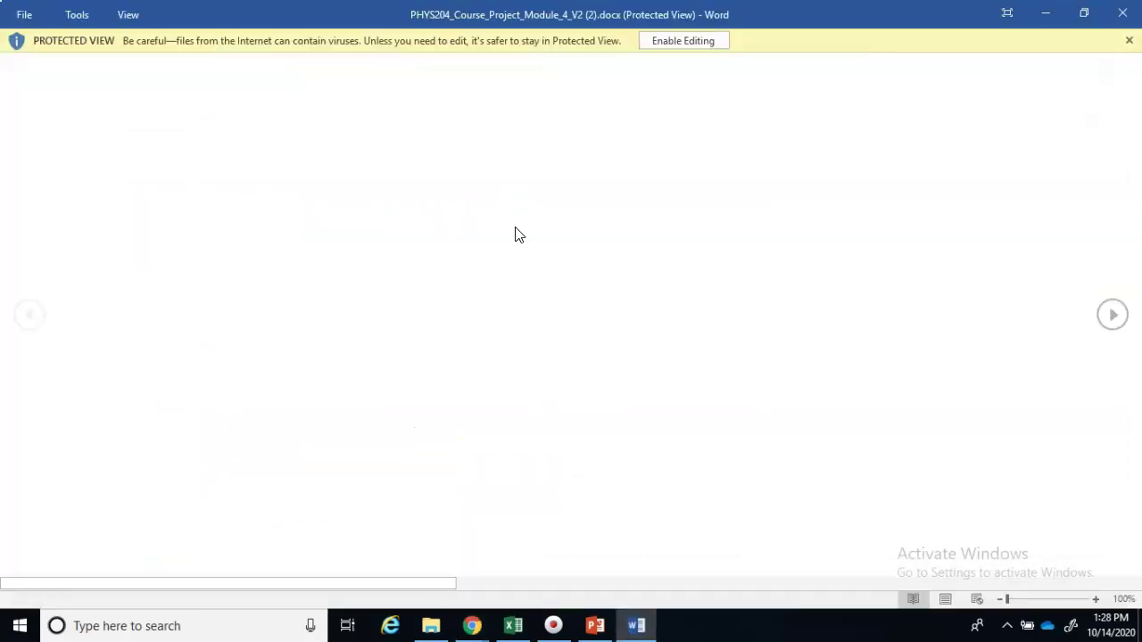
left_click(687, 40)
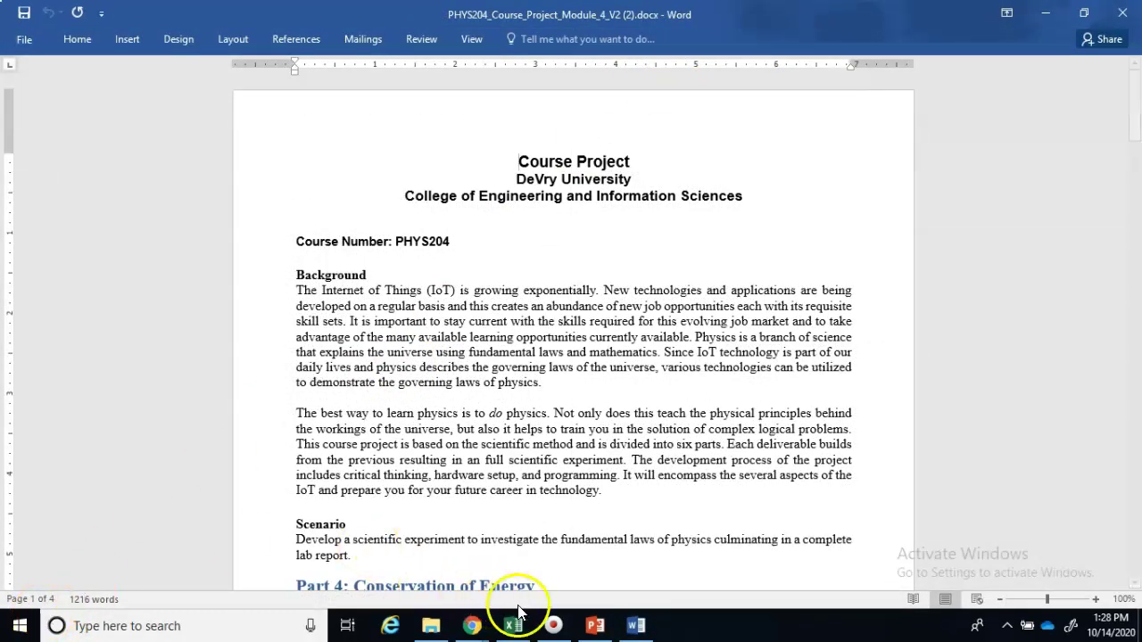
Return to the course page in Chrome, download the PHYS204 Module 4 Analysis workbook, and open it maximized with editing enabled.
mouse_move(472, 625)
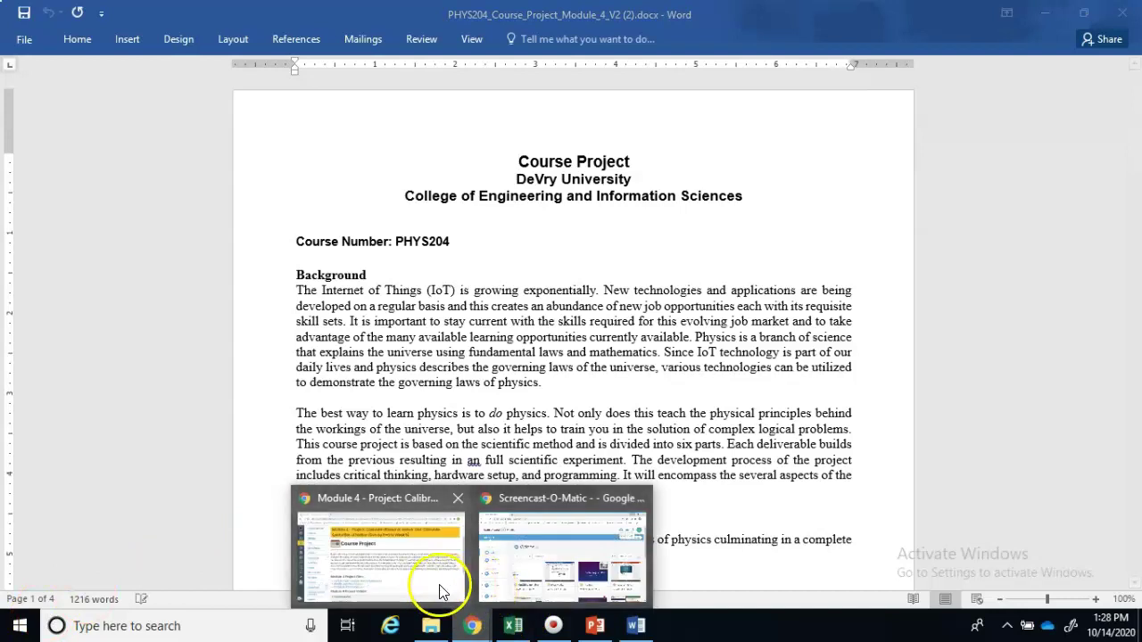
left_click(438, 585)
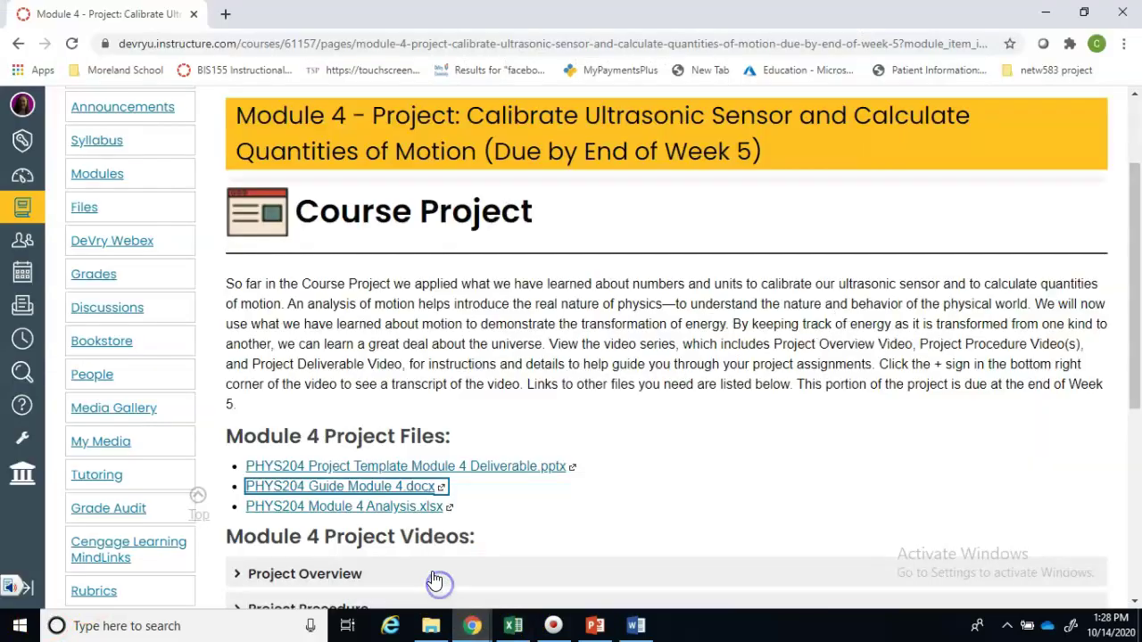
left_click(361, 510)
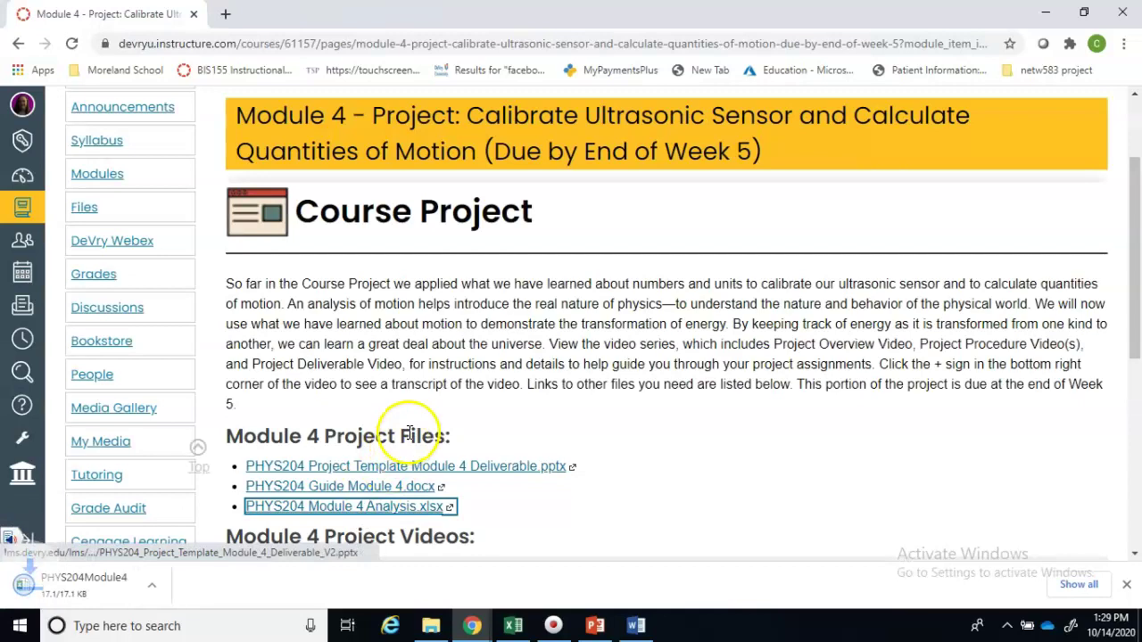
left_click(177, 585)
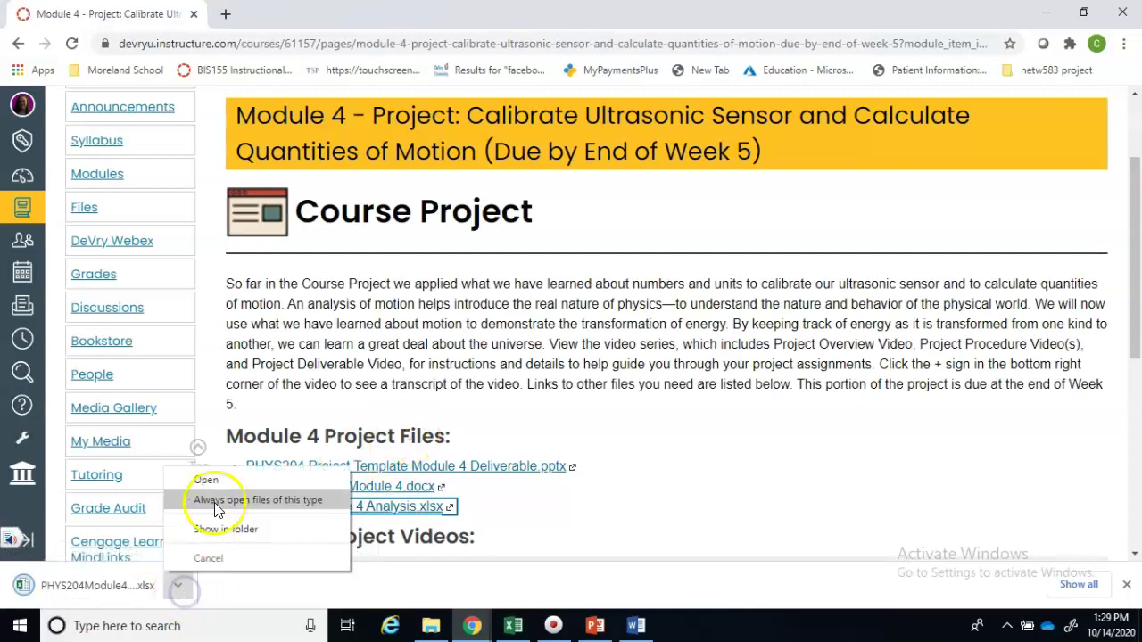
left_click(212, 481)
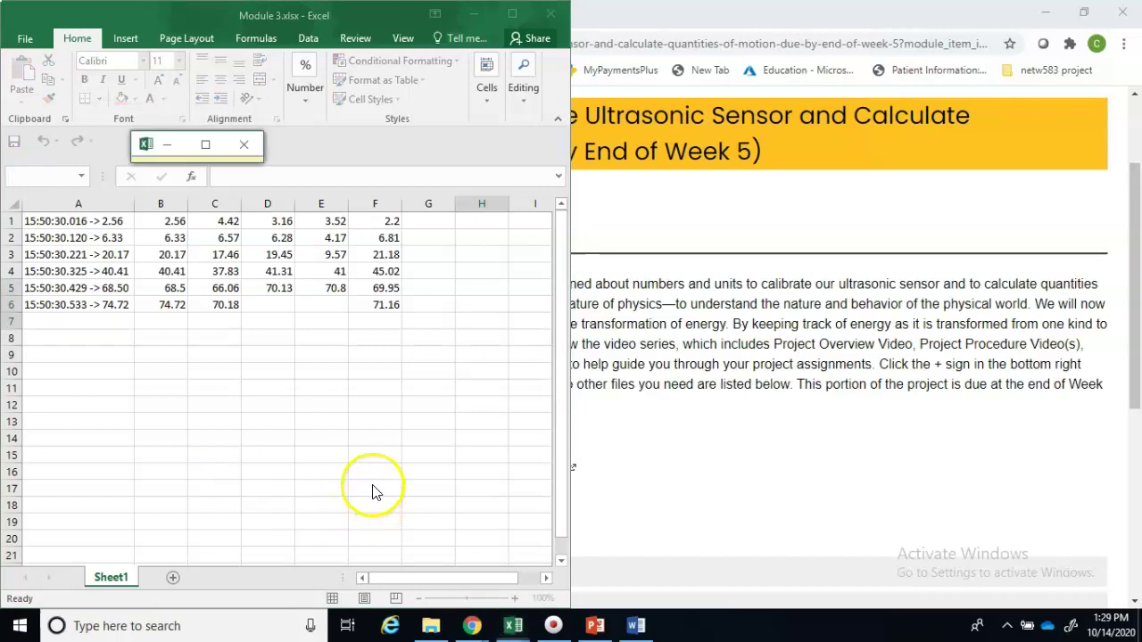
left_click(205, 148)
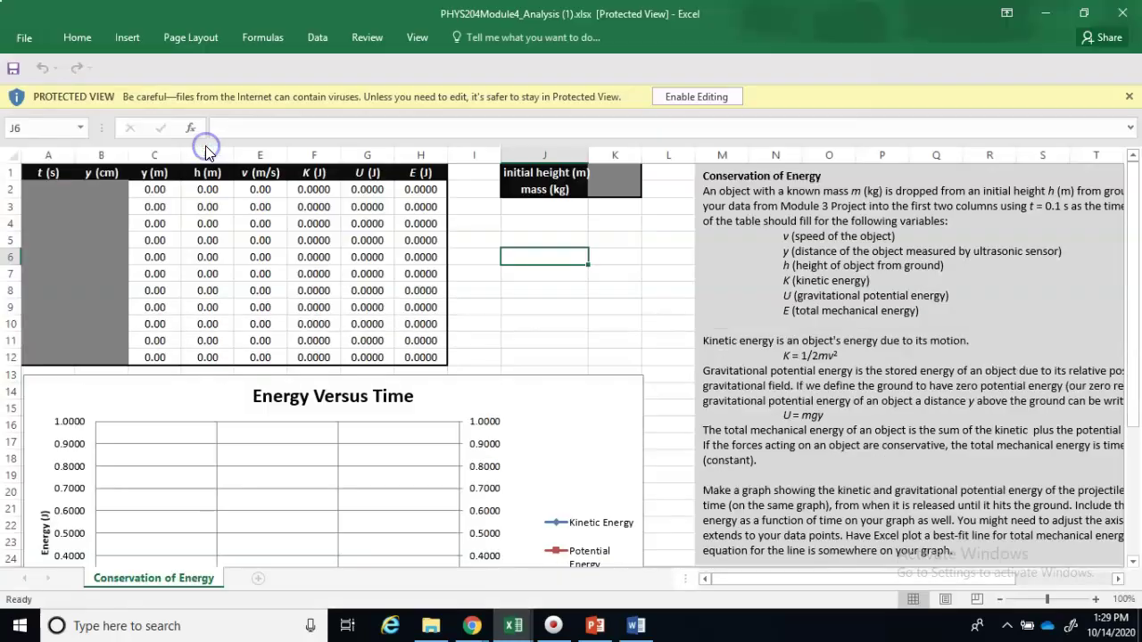
left_click(676, 97)
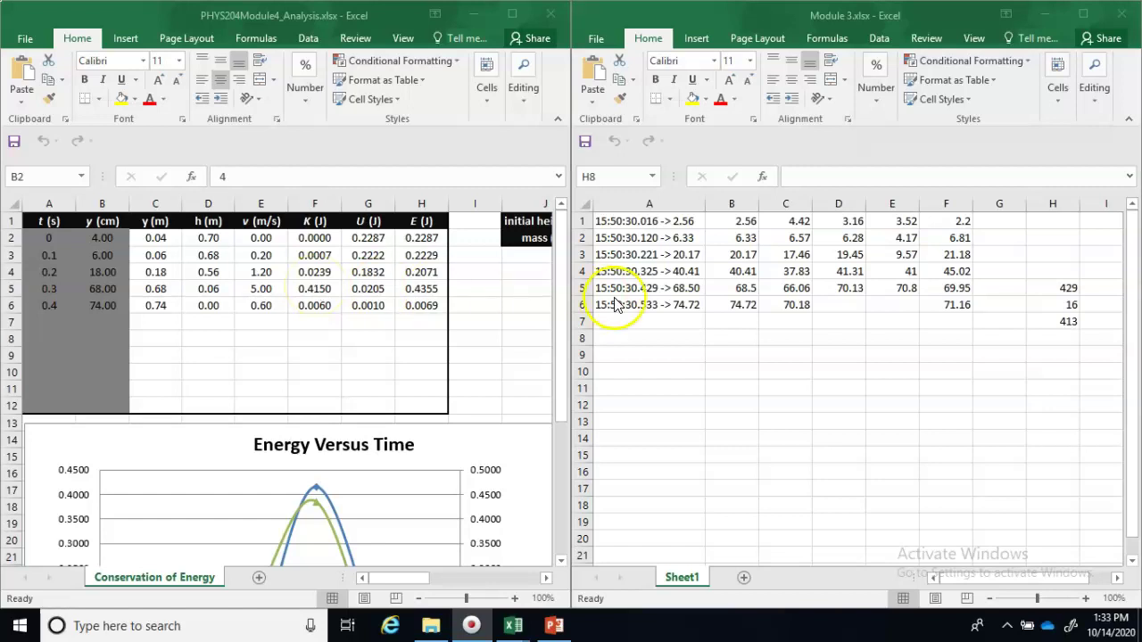
Copy the readings D1:D5 from the Module 3 workbook into the y (cm) cells B2:B6 of the Module 4 analysis table.
left_click(721, 219)
left_click_drag(721, 219, 726, 306)
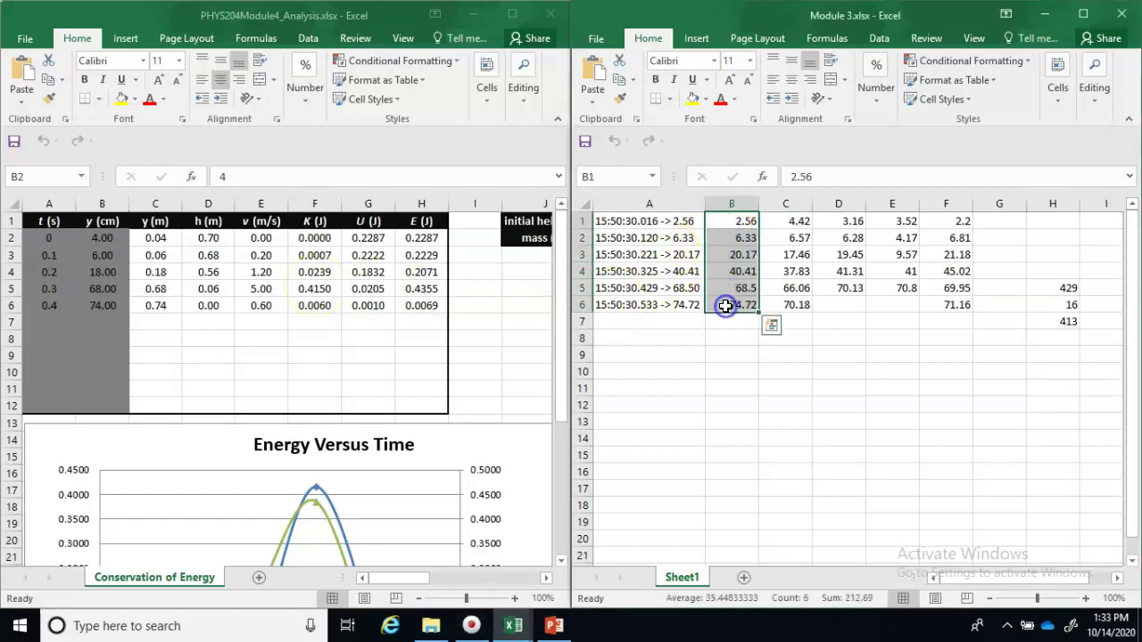
left_click_drag(731, 223, 731, 295)
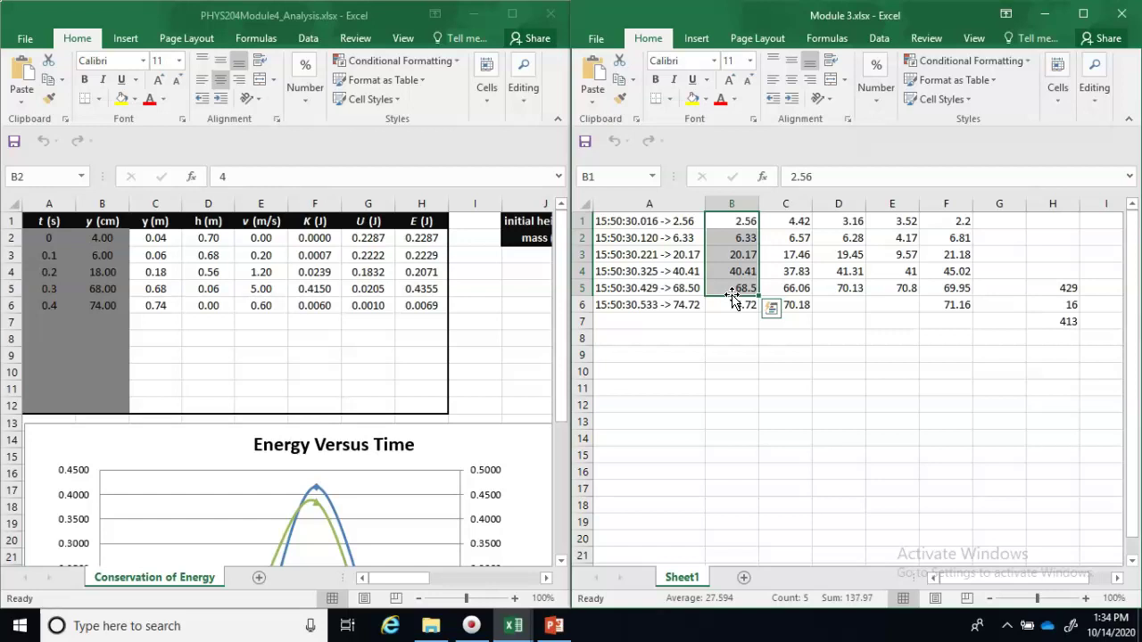
left_click_drag(829, 221, 837, 282)
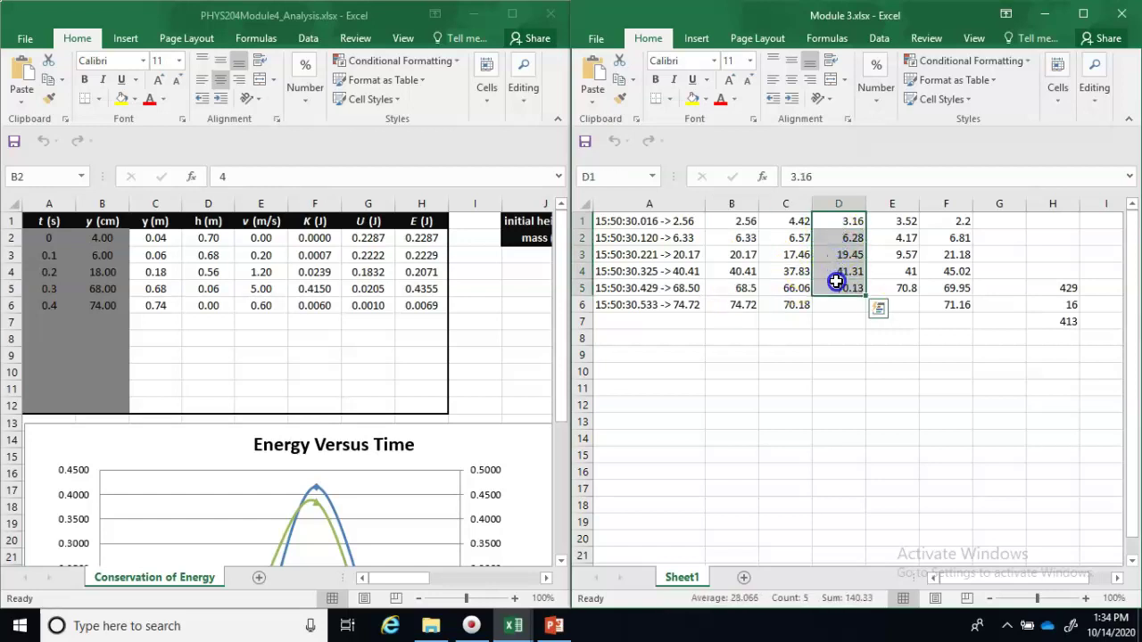
key("ctrl+c")
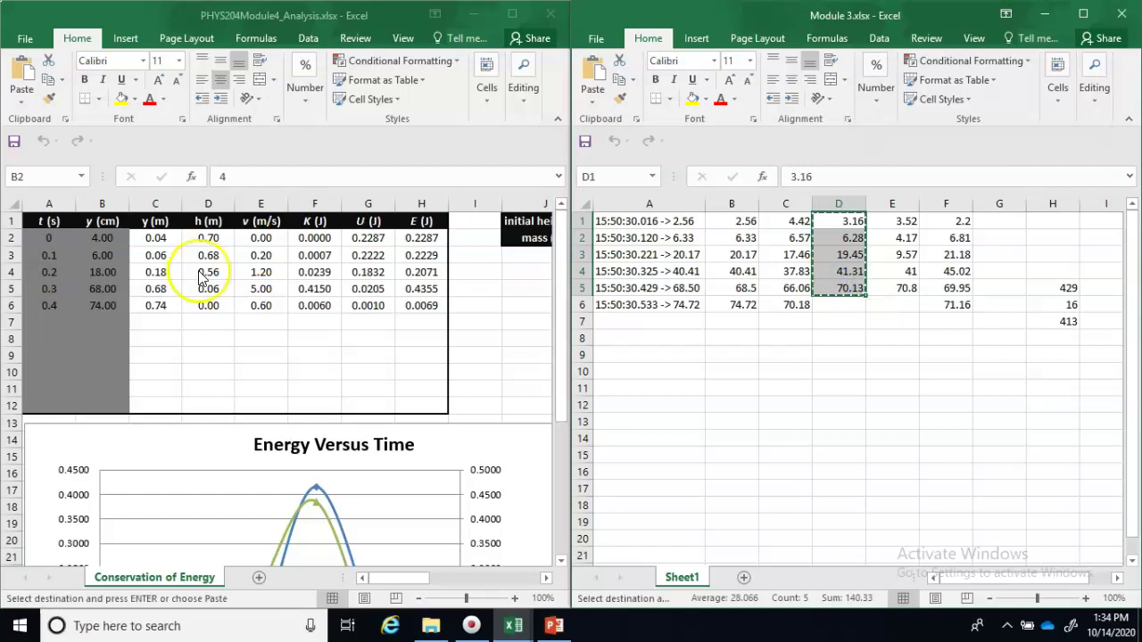
left_click(103, 235)
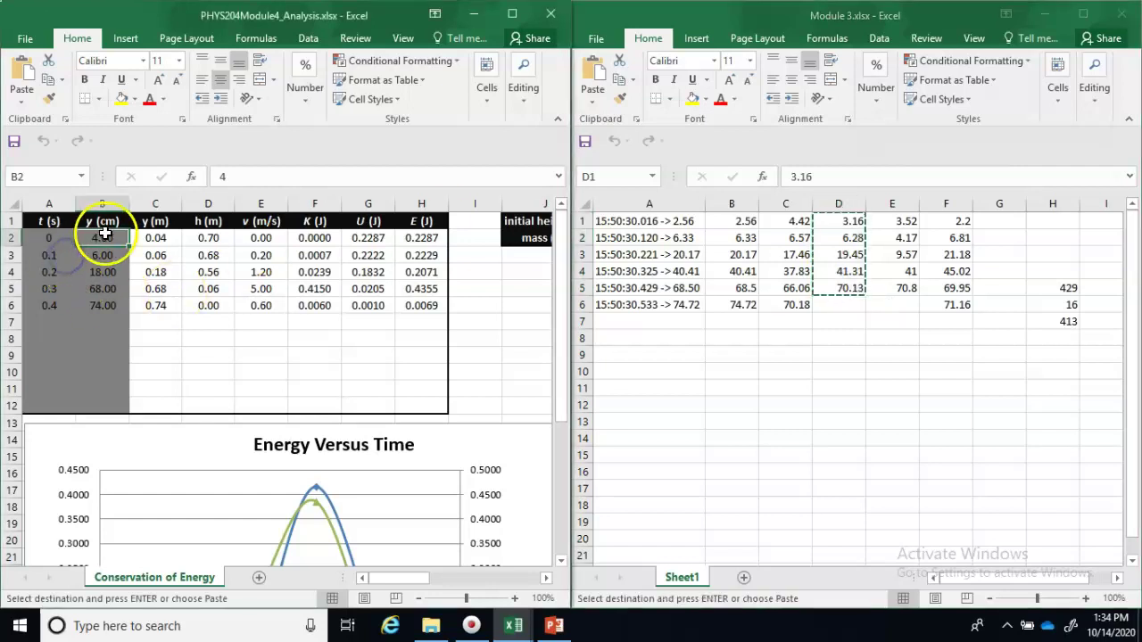
left_click_drag(105, 234, 104, 305)
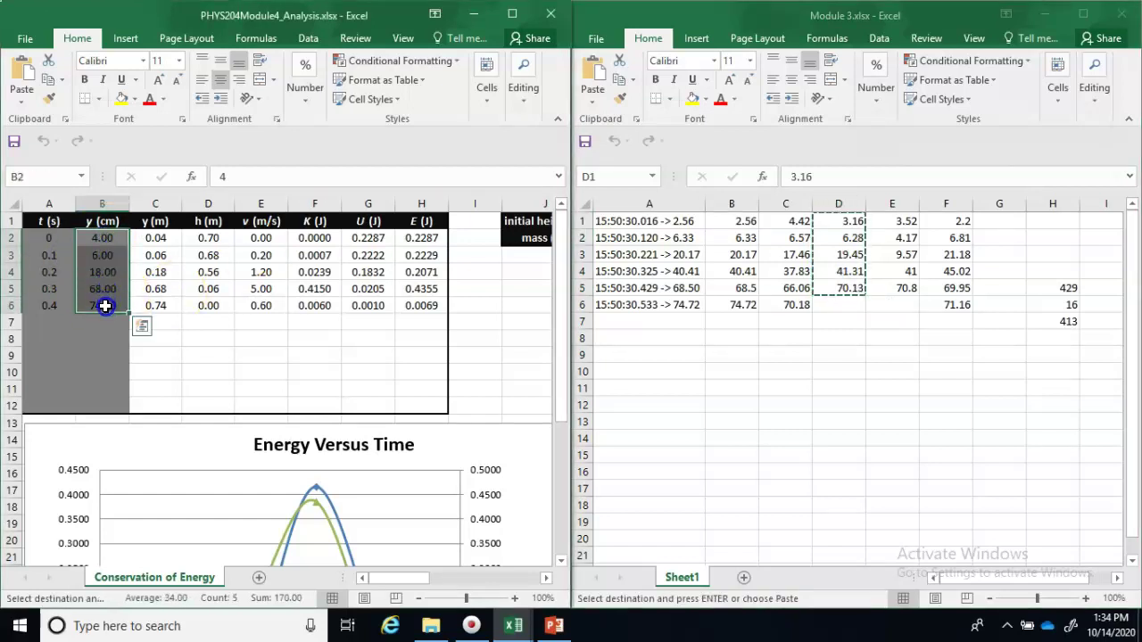
key("ctrl+v")
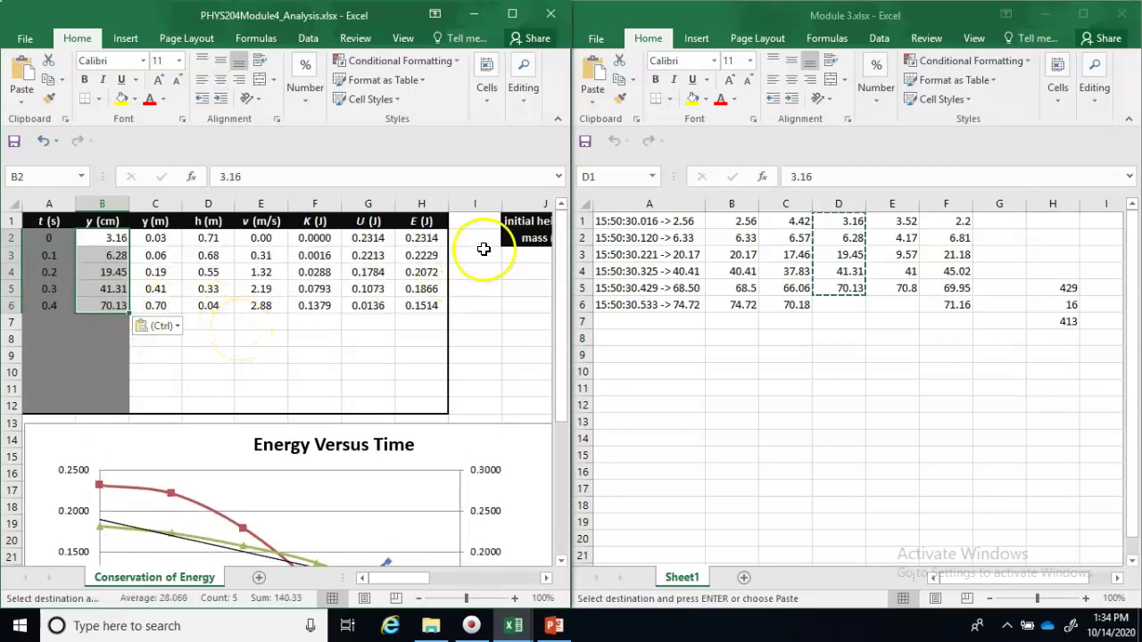
Look over the unused rows A7:H12 of the analysis table and cancel the pending copy.
left_click_drag(561, 276, 563, 297)
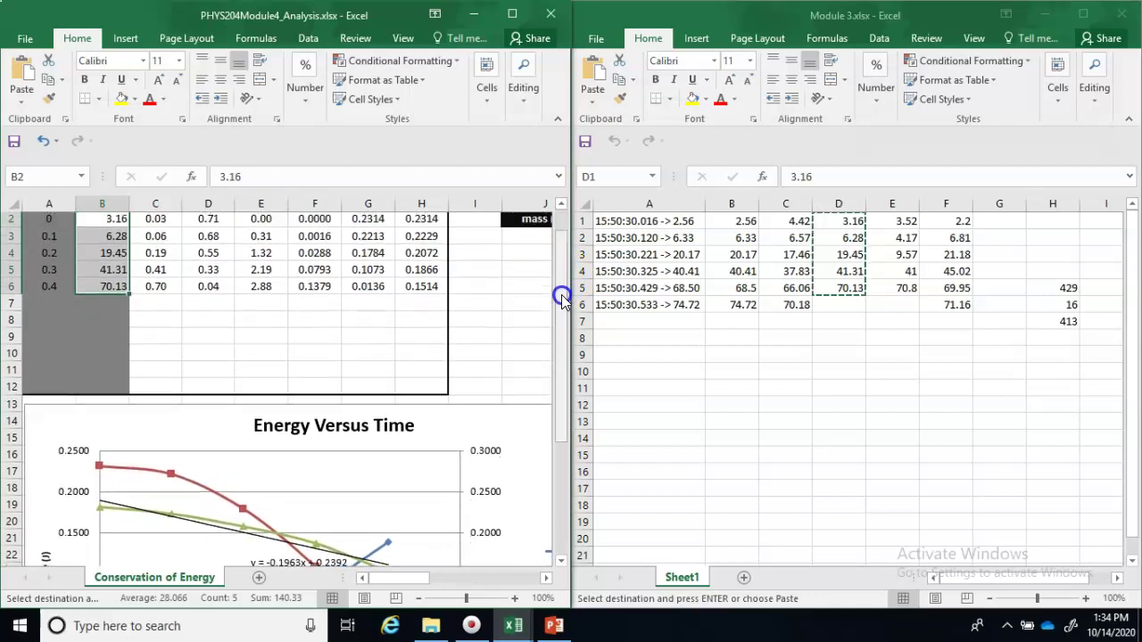
left_click(41, 286)
left_click_drag(42, 286, 409, 370)
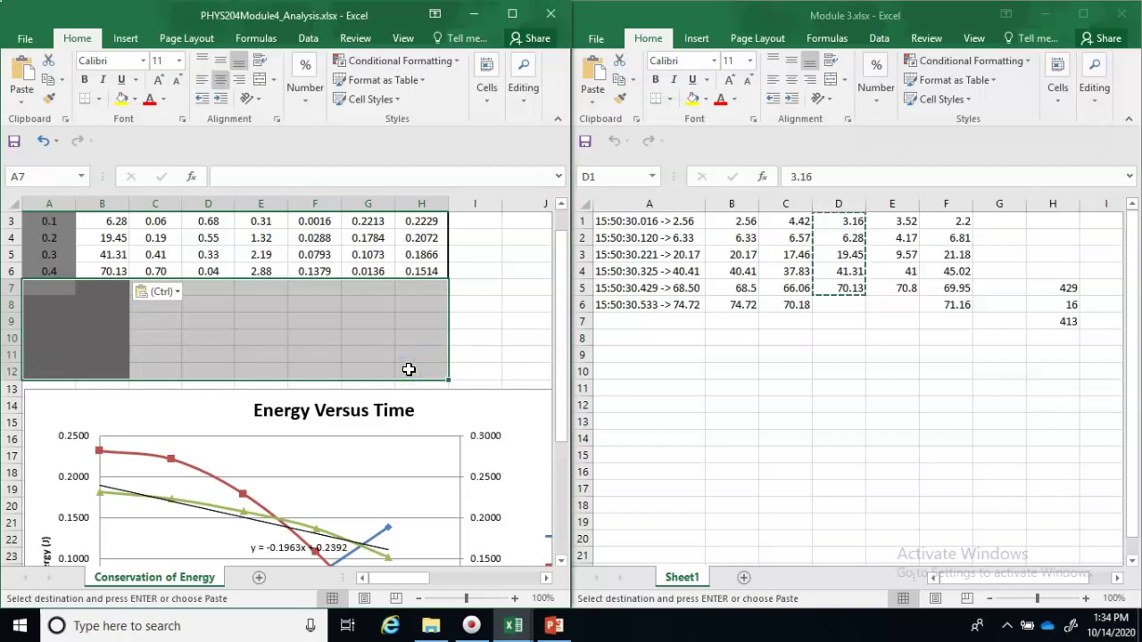
key("Escape")
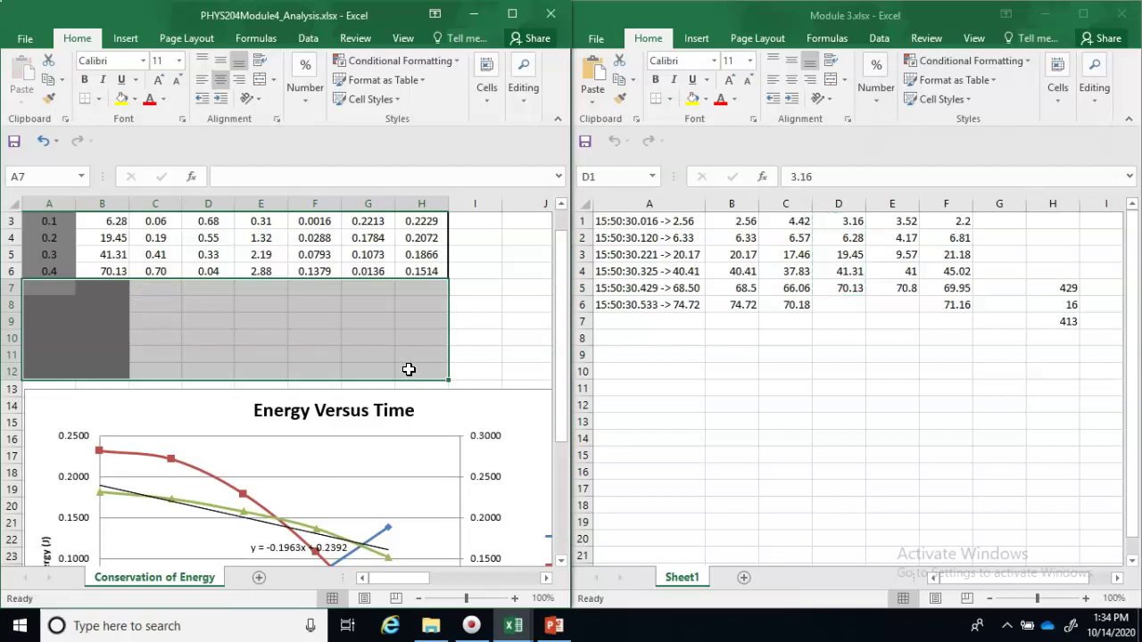
left_click(504, 321)
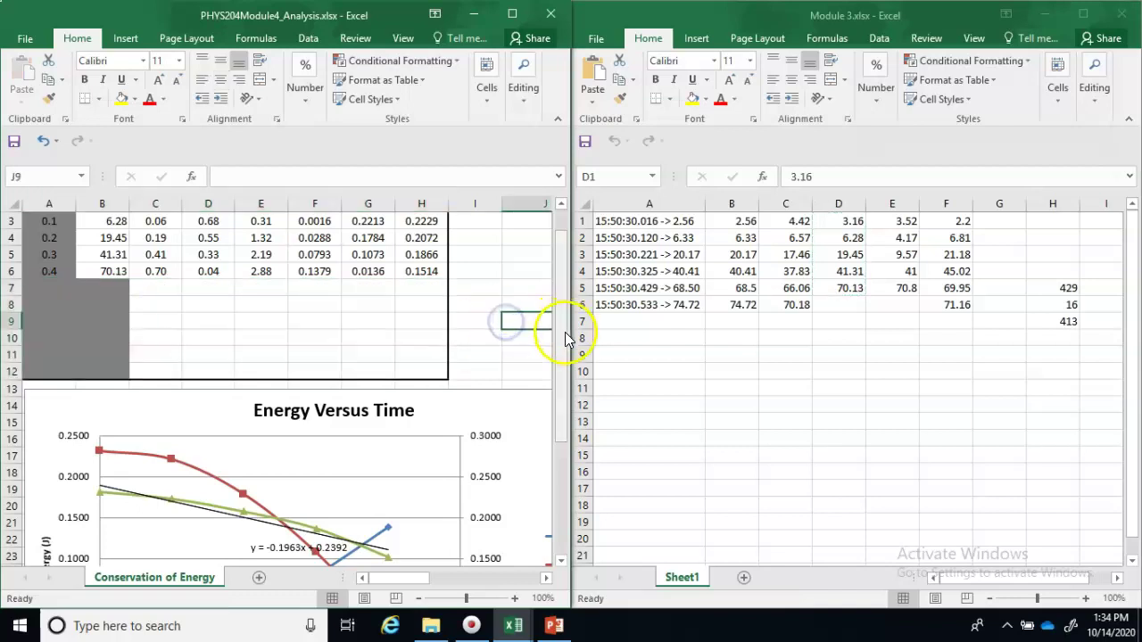
Examine the kinetic, potential and total energy curves in the Energy Versus Time chart and select the chart.
left_click_drag(567, 339, 568, 434)
mouse_move(422, 583)
left_mouse_down()
mouse_move(446, 585)
mouse_move(427, 582)
left_mouse_up()
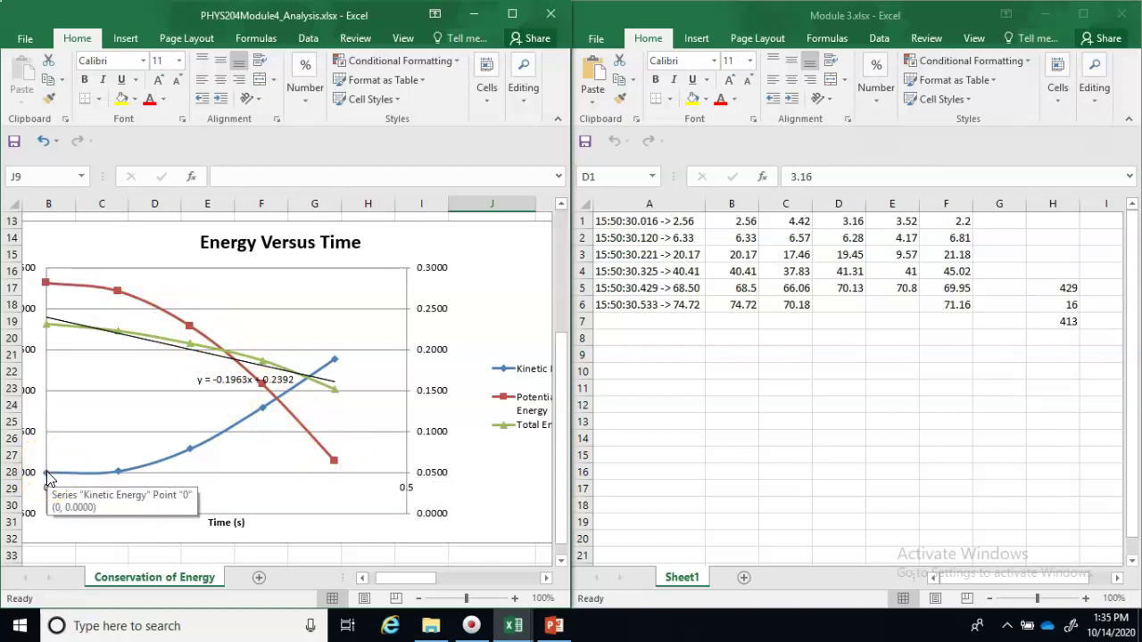
left_click(354, 347)
left_click(379, 349)
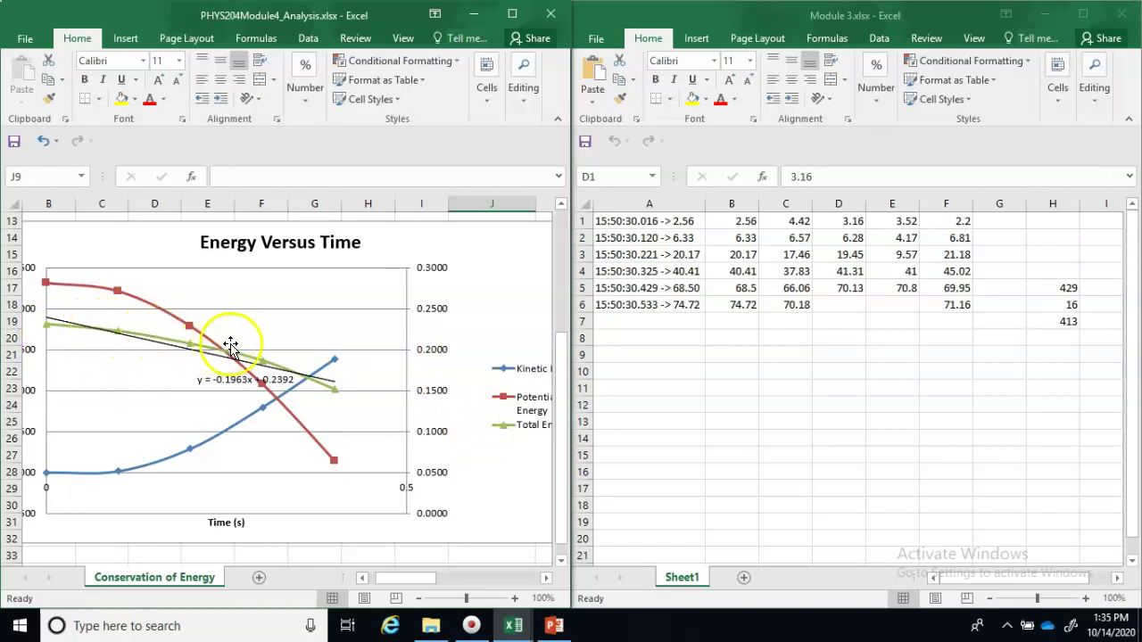
mouse_move(320, 394)
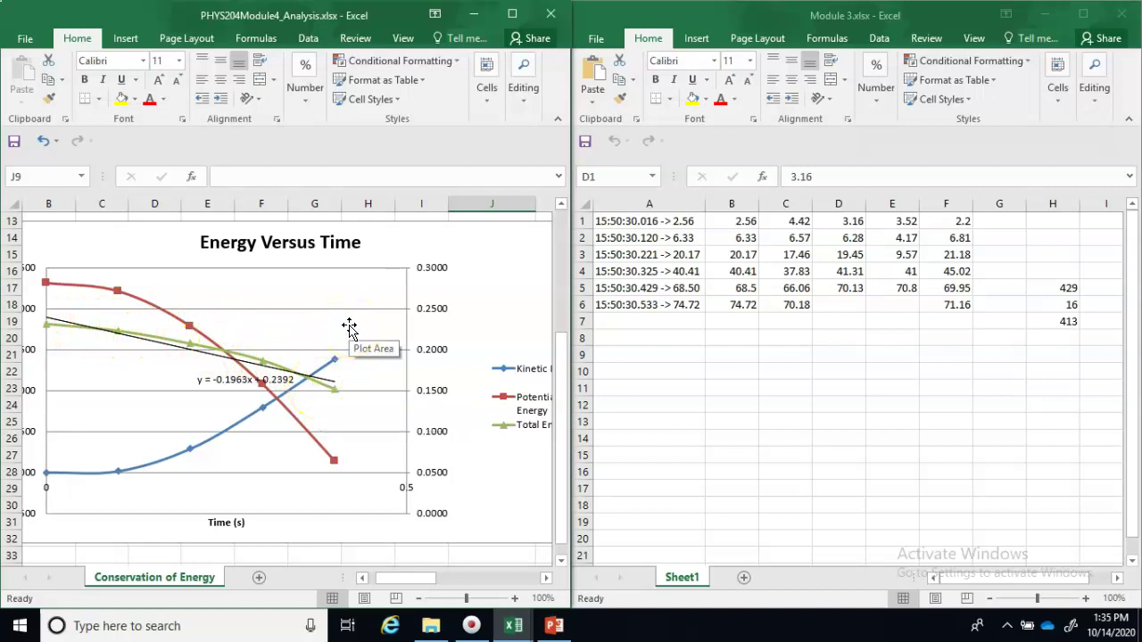
left_click(473, 329)
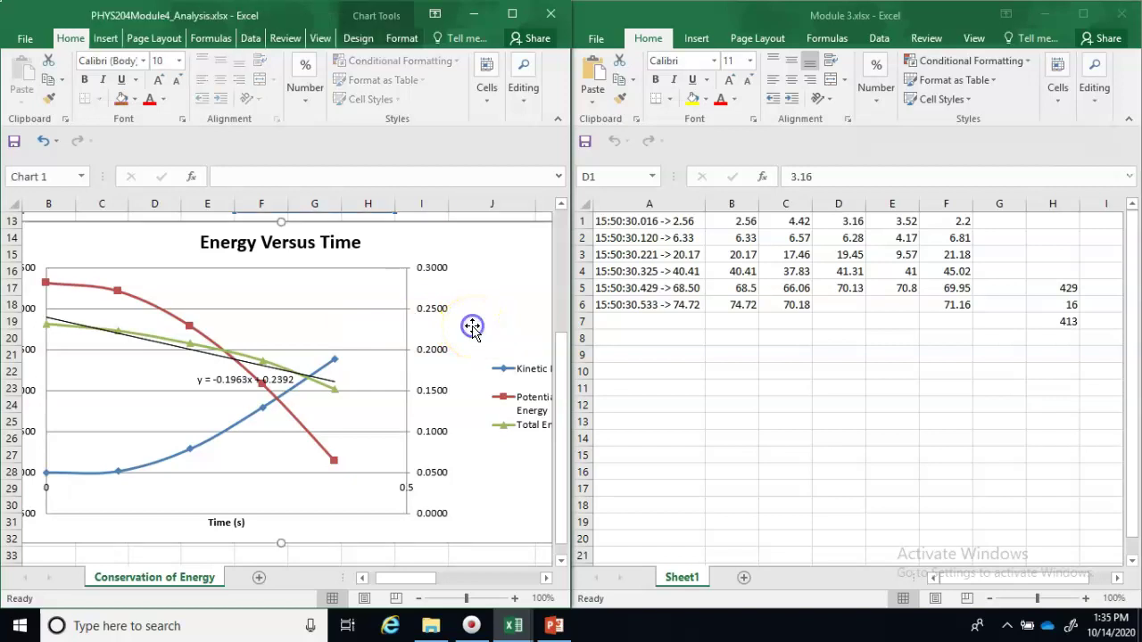
Maximize the Module 4 analysis workbook and check the initial height and mass cells K1 and K2.
left_click(560, 346)
left_click_drag(561, 346, 563, 316)
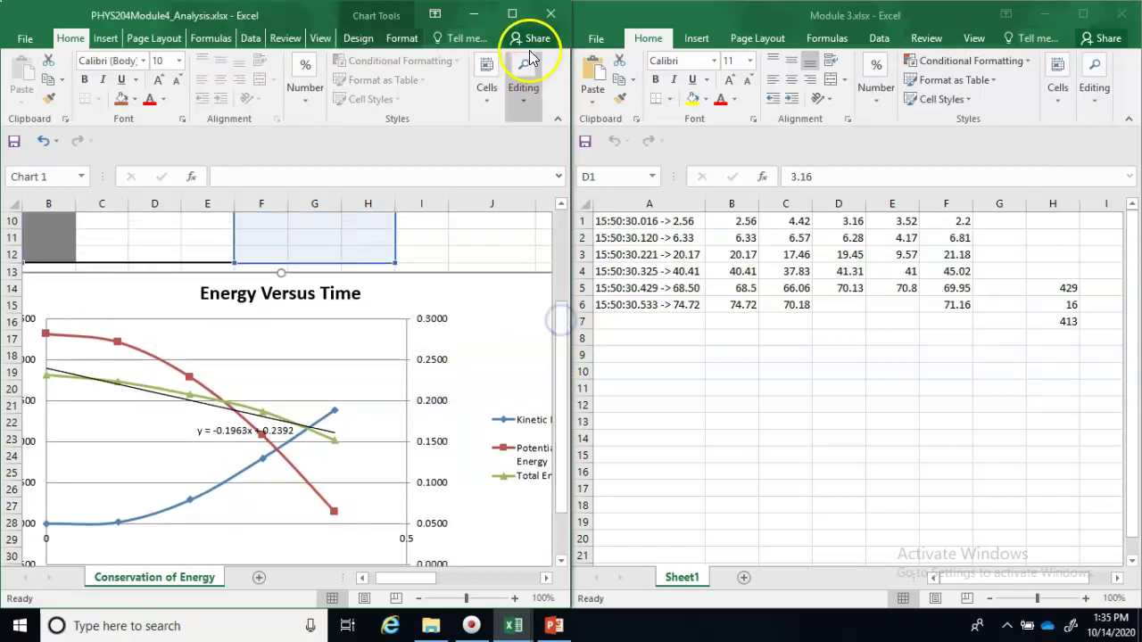
left_click(513, 15)
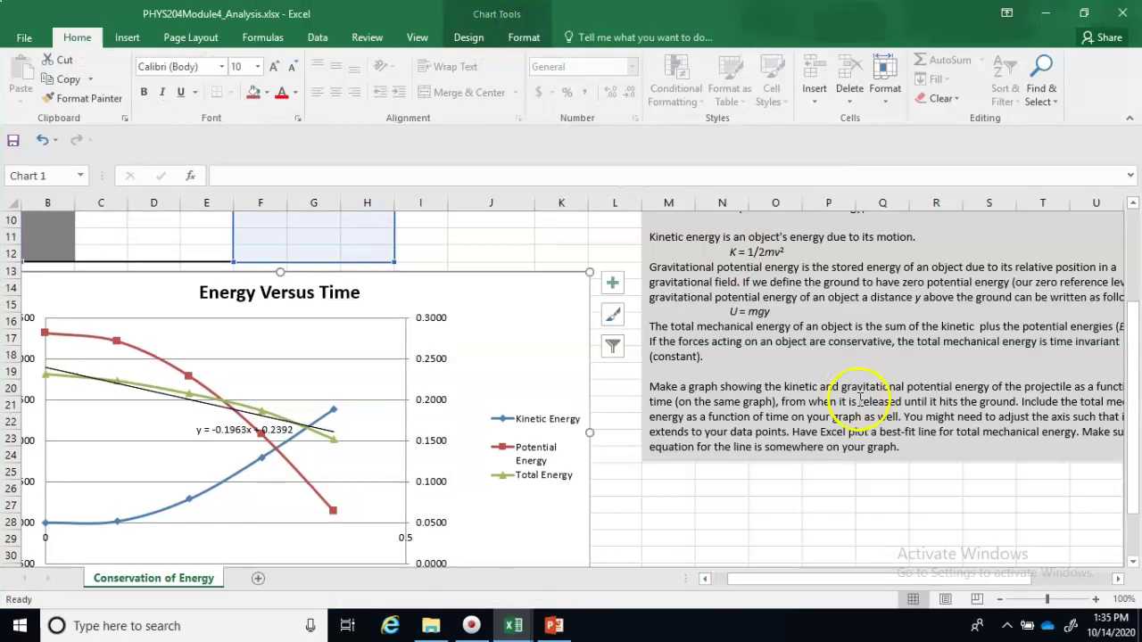
left_click_drag(1136, 369, 1128, 241)
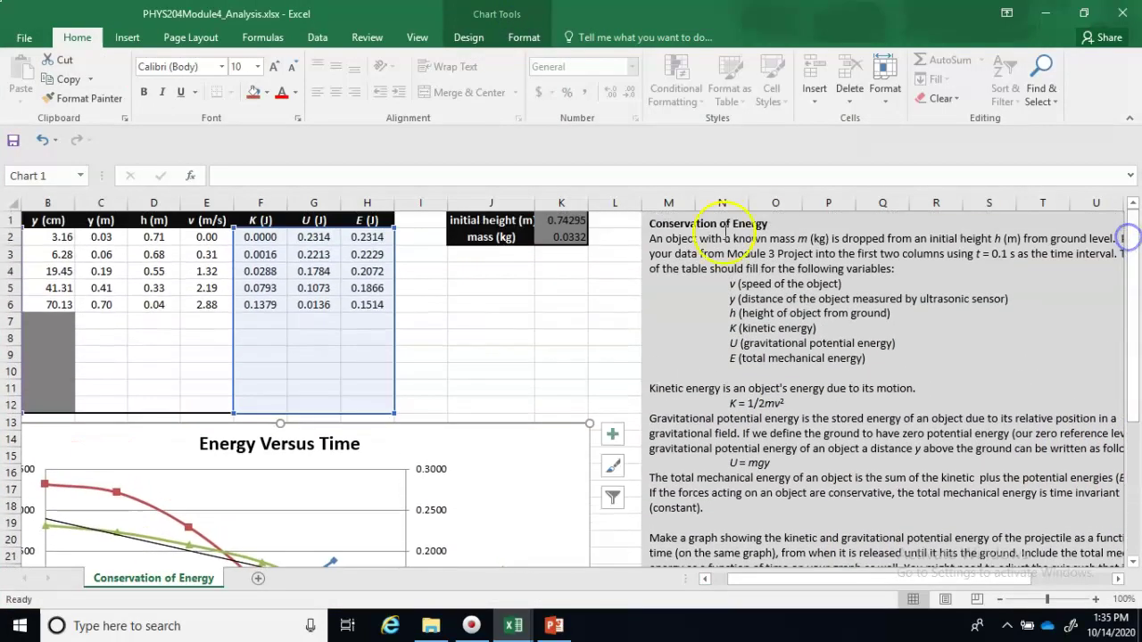
left_click(581, 222)
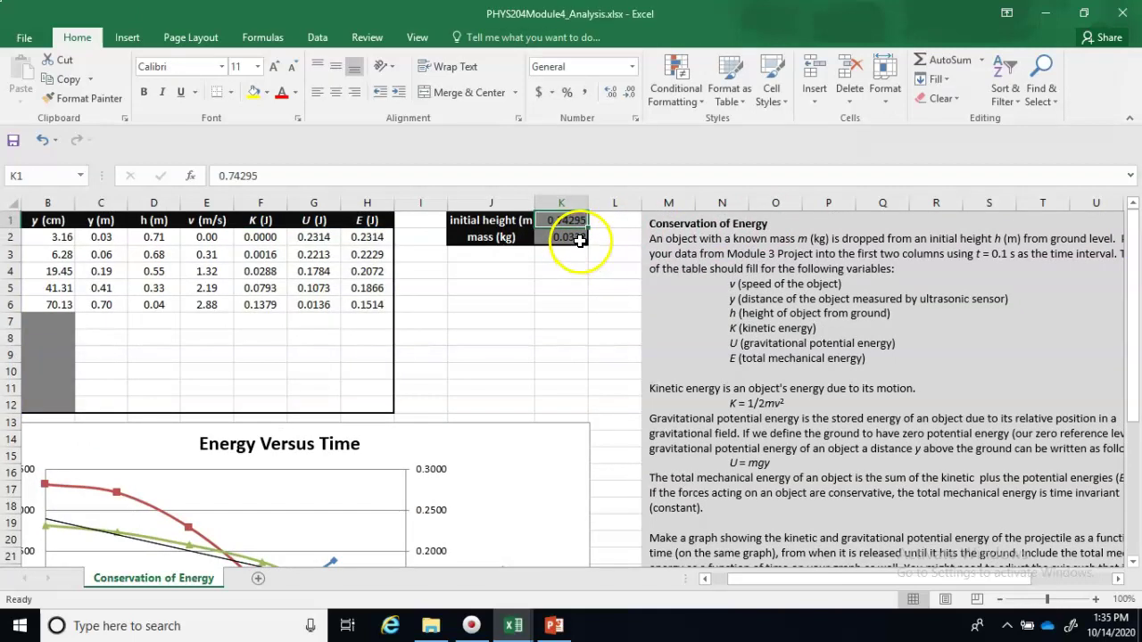
left_click(580, 240)
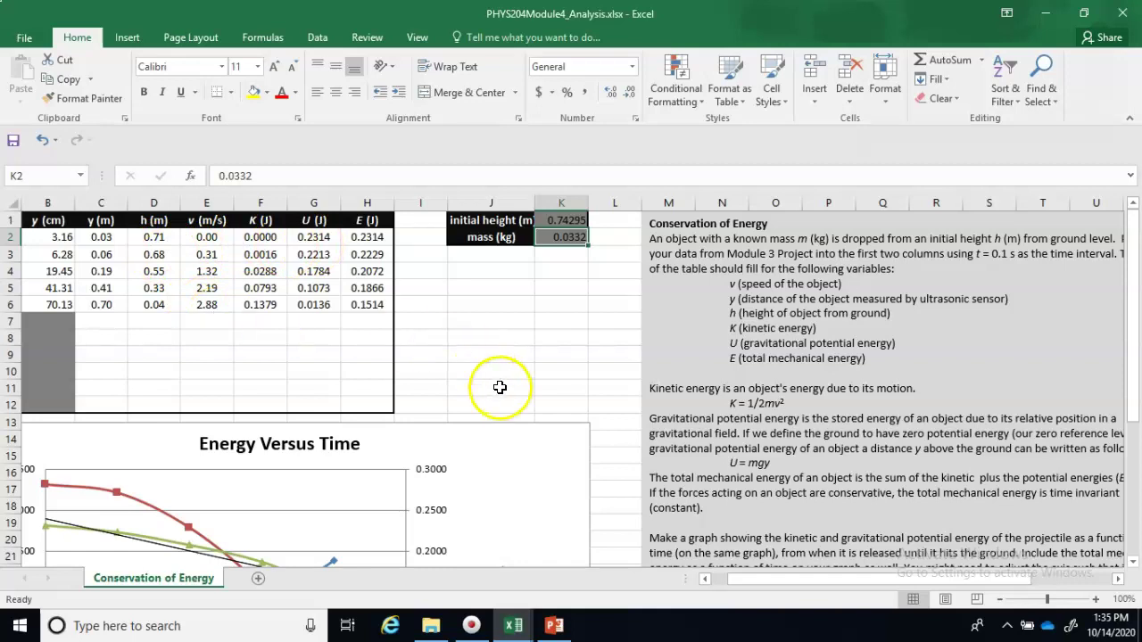
Switch to the Module 4 deliverable template in PowerPoint and look over its Data Analysis slide.
mouse_move(553, 629)
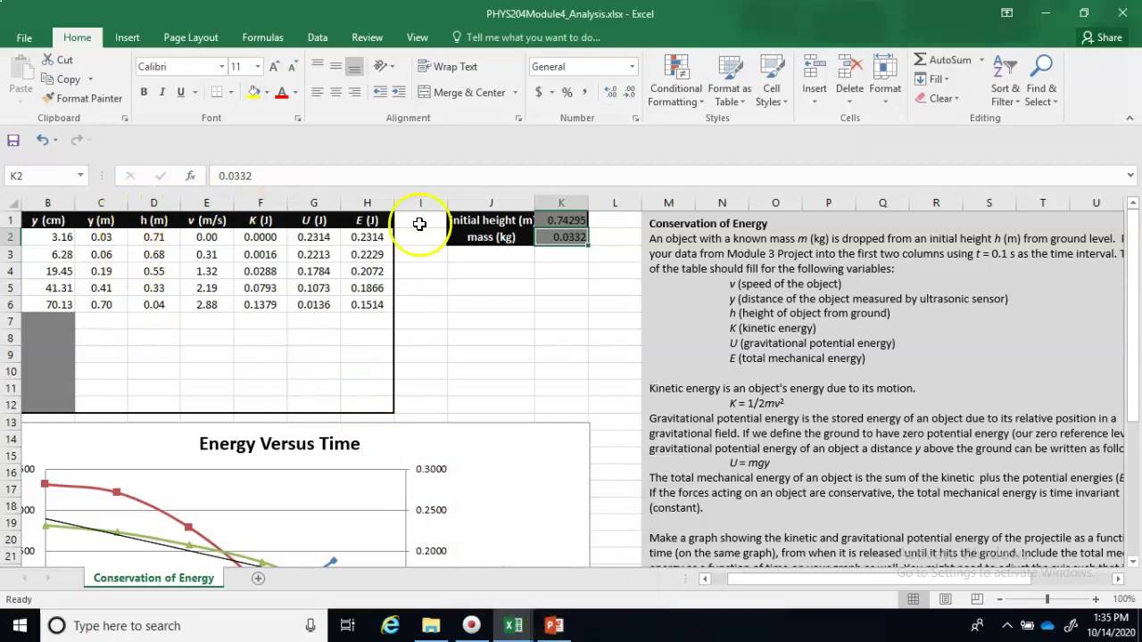
left_click(553, 627)
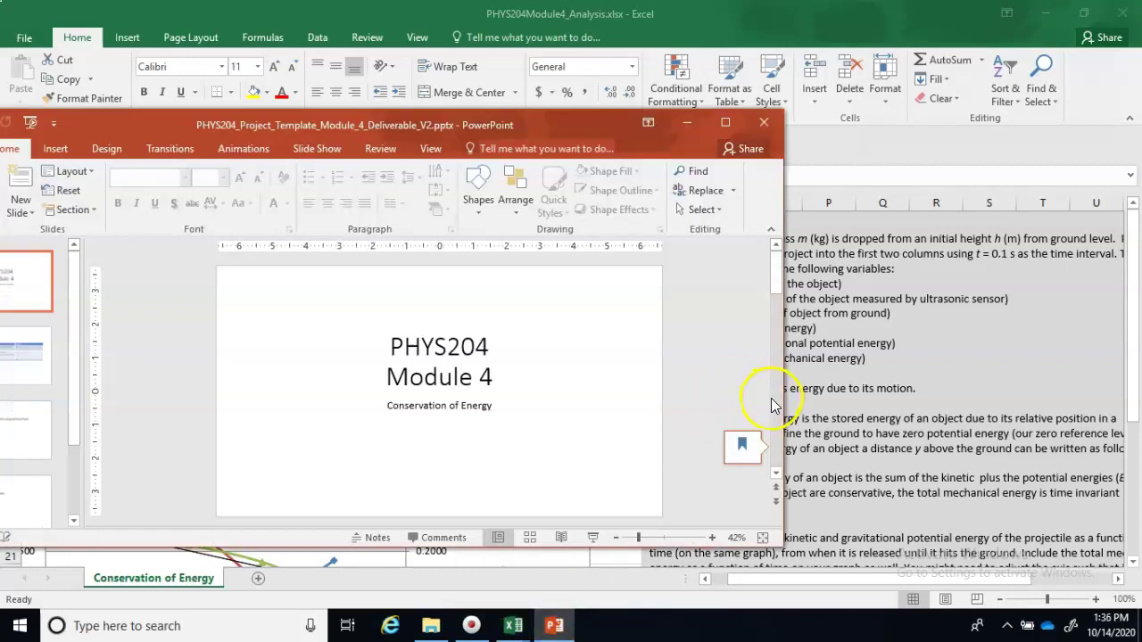
left_click(773, 404)
left_click(772, 404)
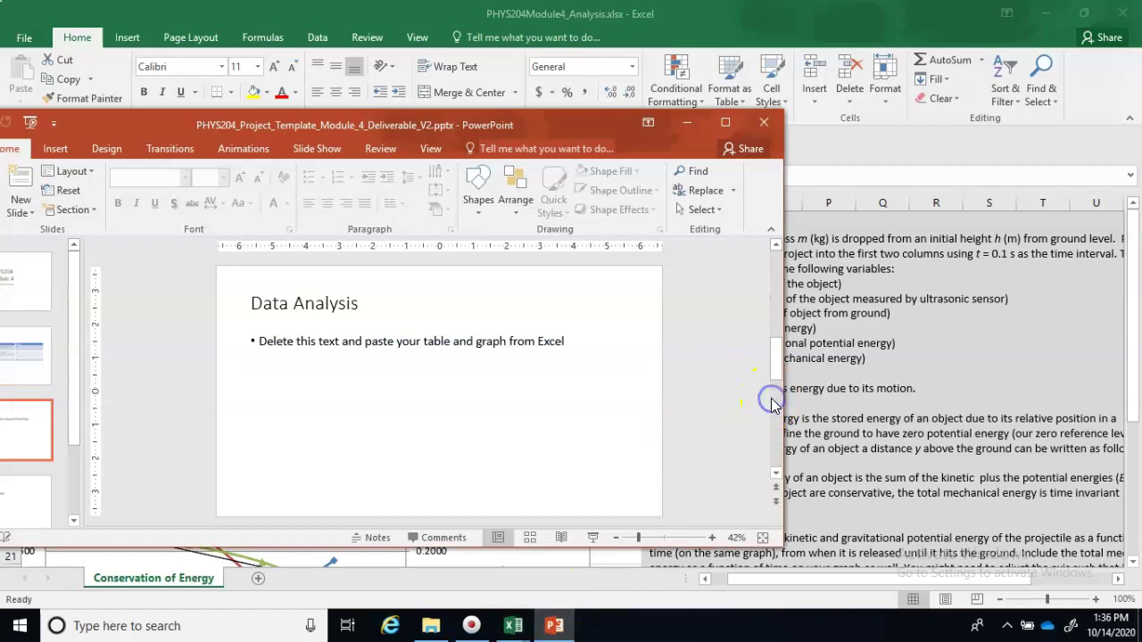
left_click(362, 389)
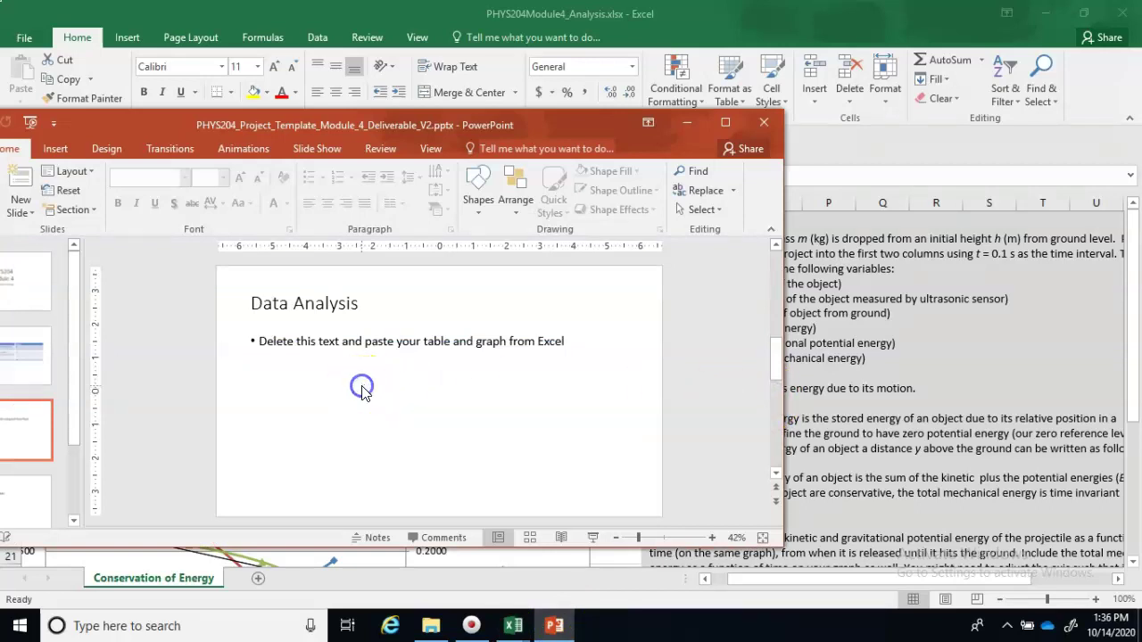
Examine the experimental and theoretical final velocity entries on the Data Validation slide.
left_click(776, 420)
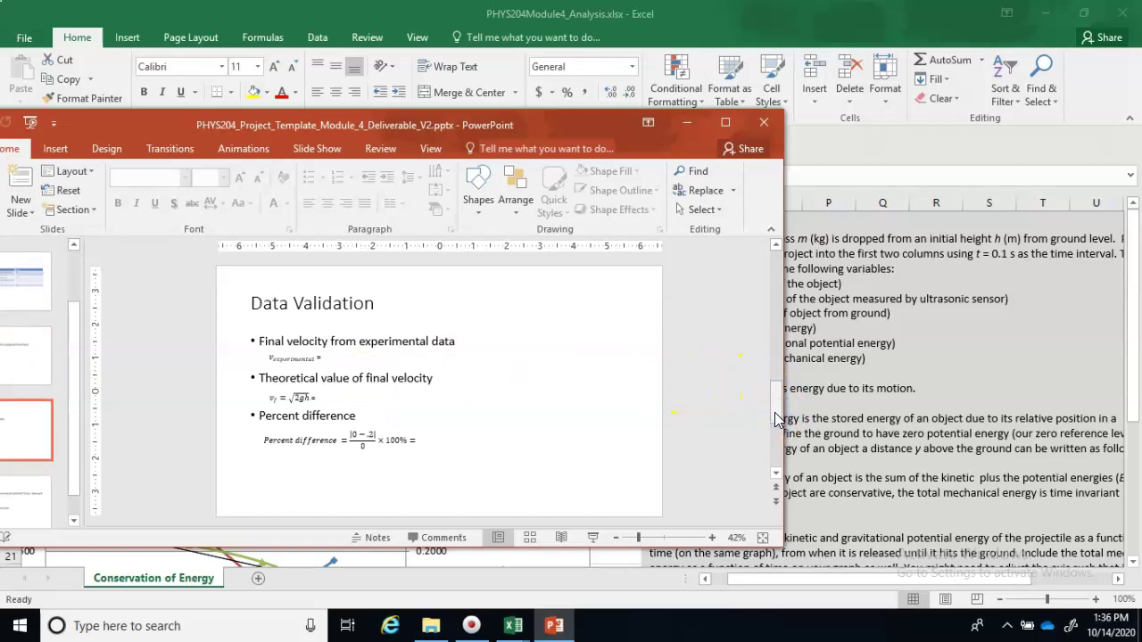
left_click(329, 359)
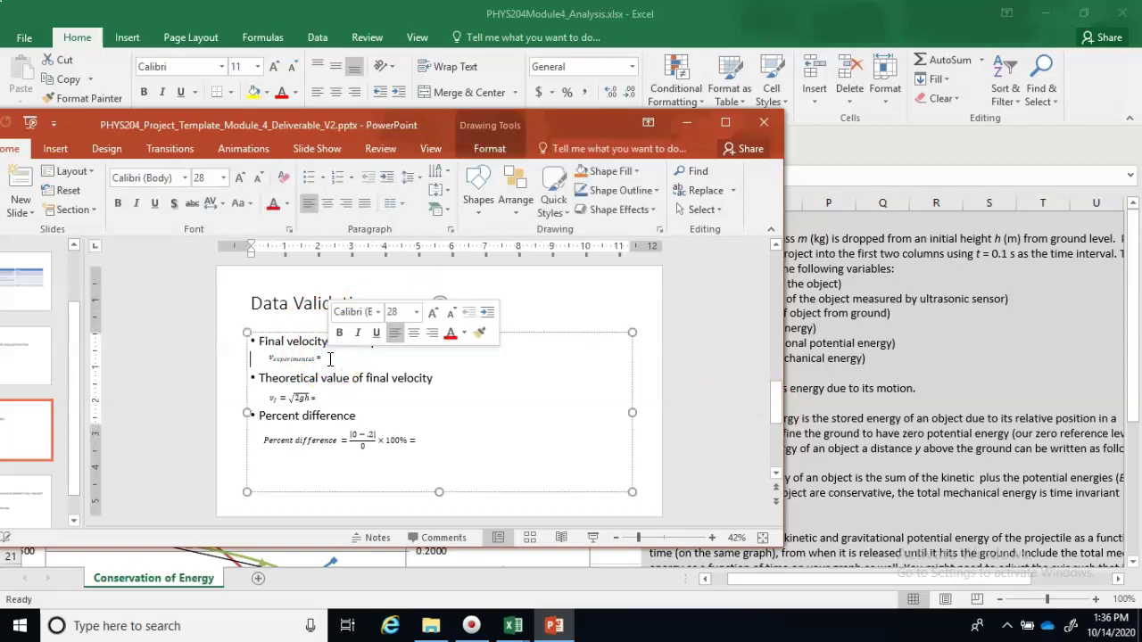
left_click(367, 348)
left_click_drag(367, 348, 458, 428)
left_click(458, 428)
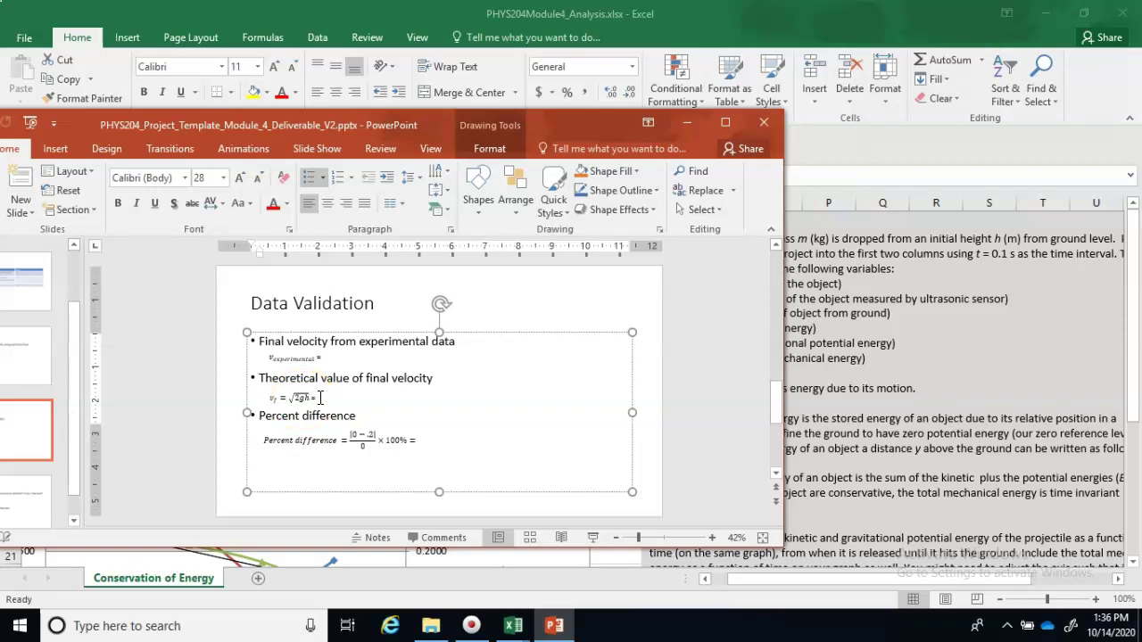
Minimize PowerPoint and inspect the first and last speed cells, E2 and E6, in the Excel analysis table.
left_click(687, 123)
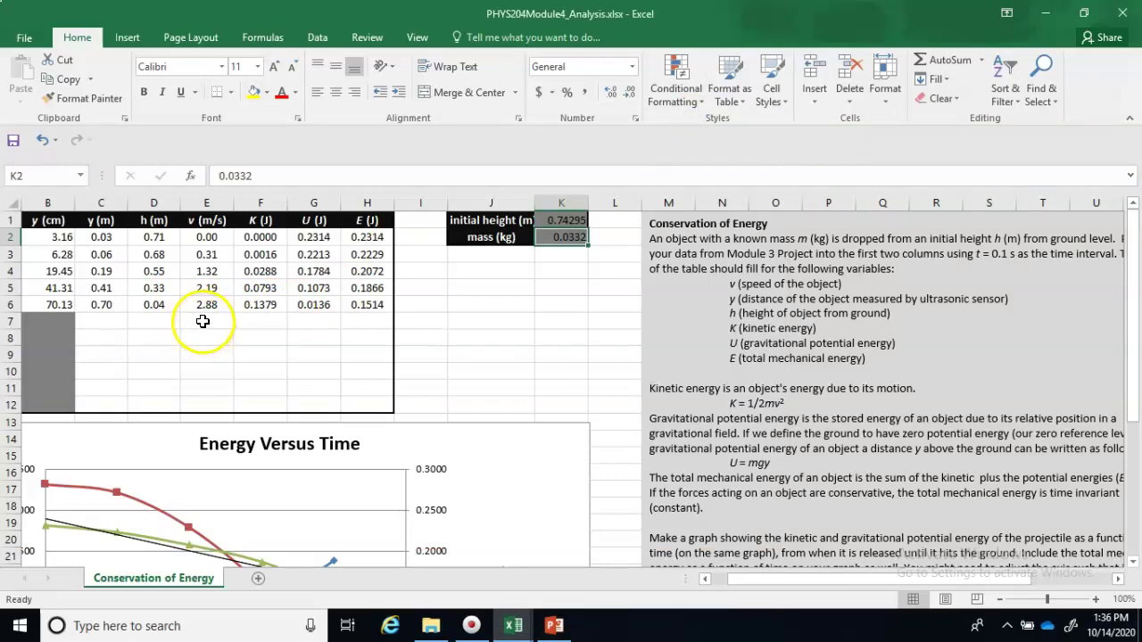
left_click(214, 239)
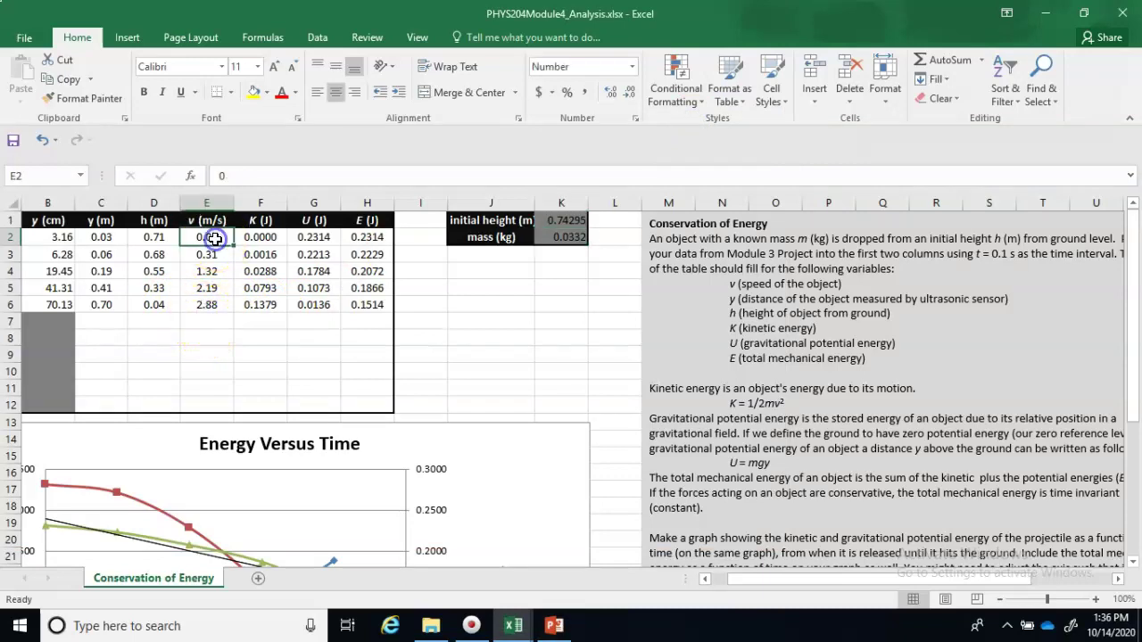
left_click(206, 307)
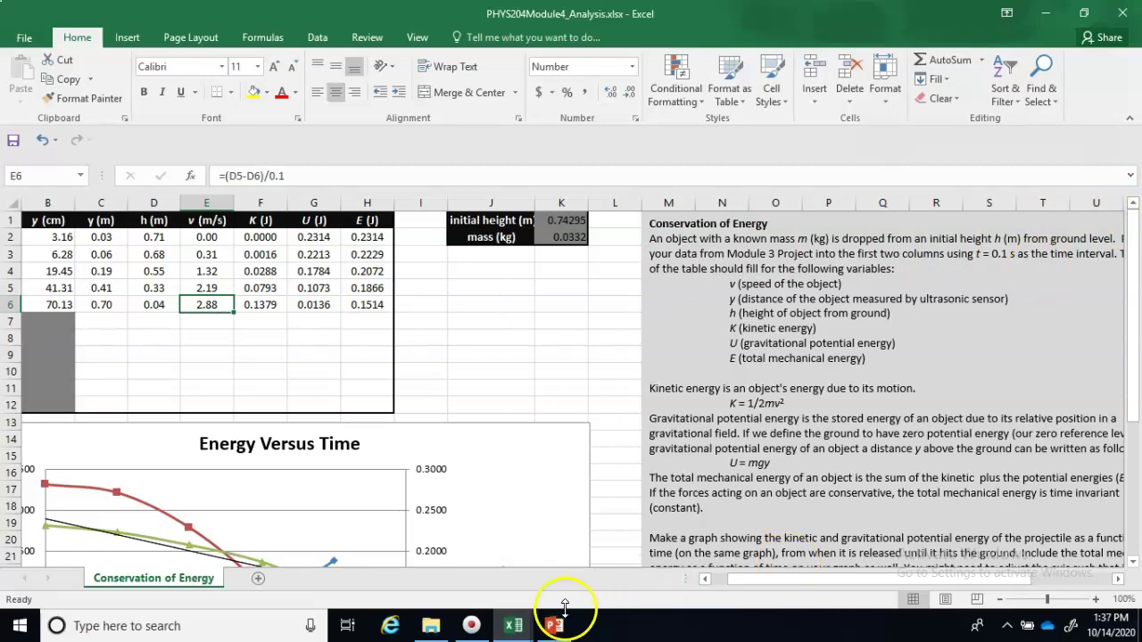
Copy the readings B1:B6 from the Module 3 workbook into the analysis table's y (cm) column starting at B2.
mouse_move(518, 625)
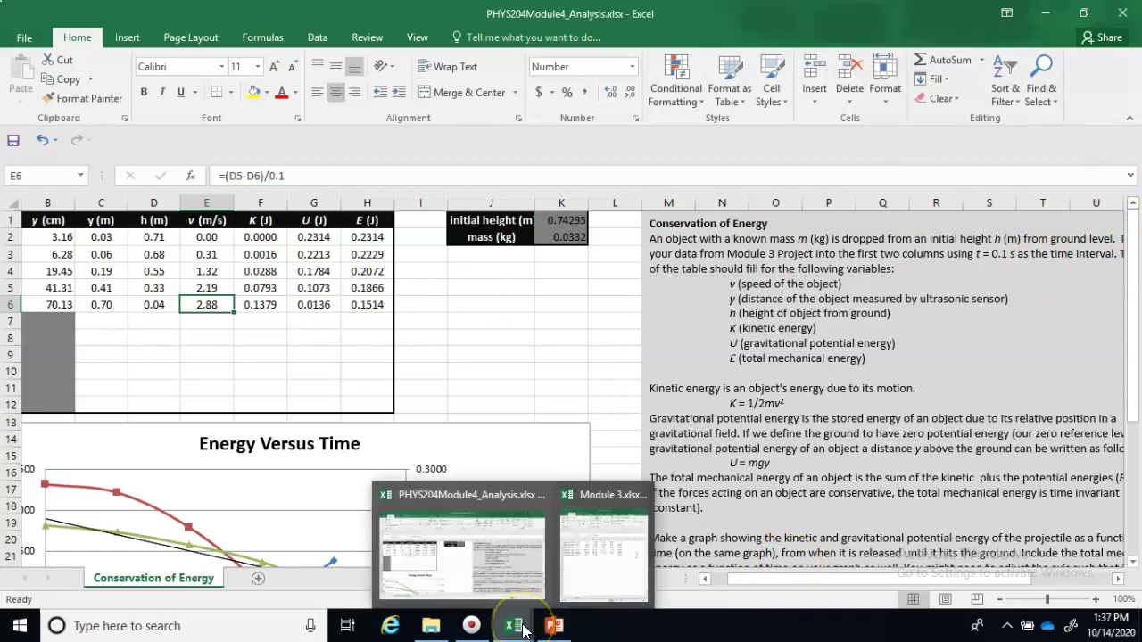
left_click(572, 586)
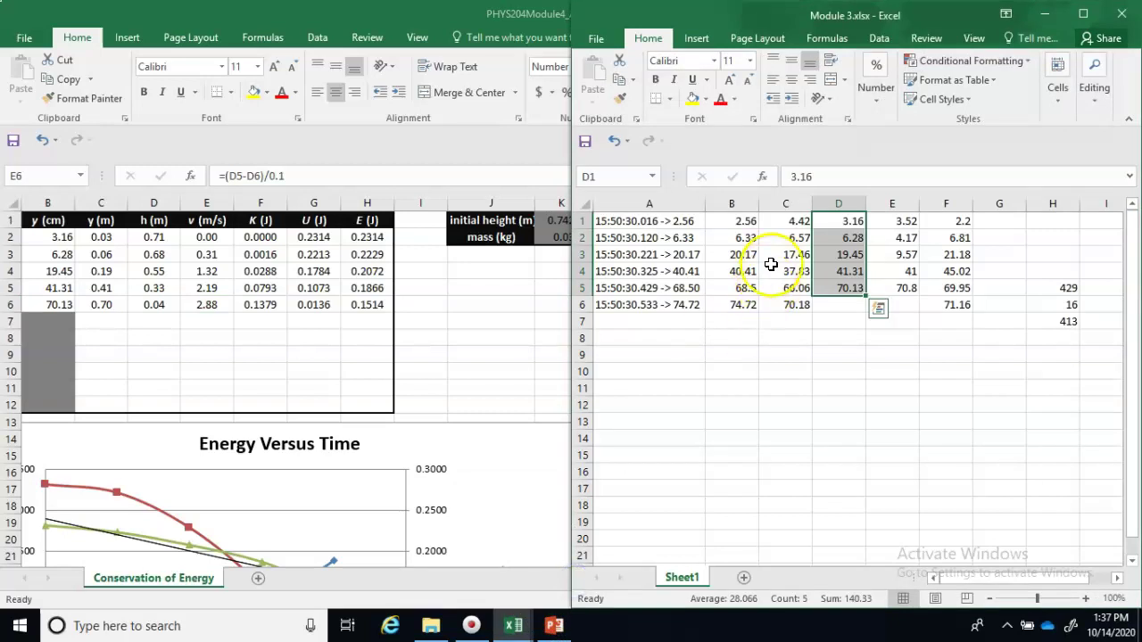
left_click_drag(740, 222, 744, 300)
key("ctrl+c")
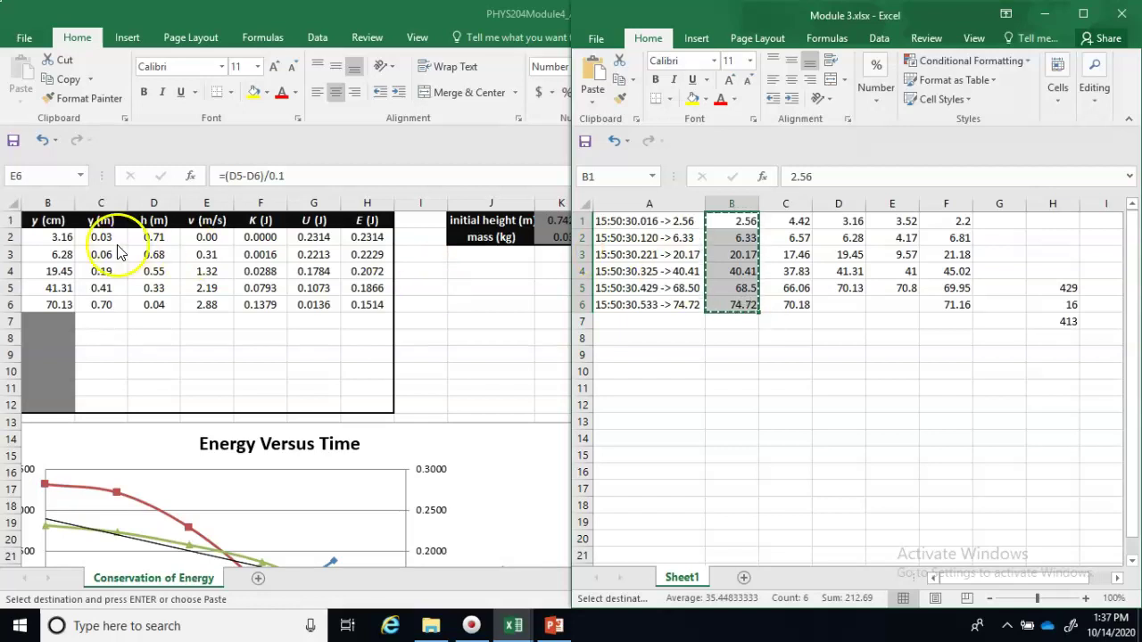
left_click(71, 244)
left_click_drag(70, 236, 66, 306)
key("ctrl+v")
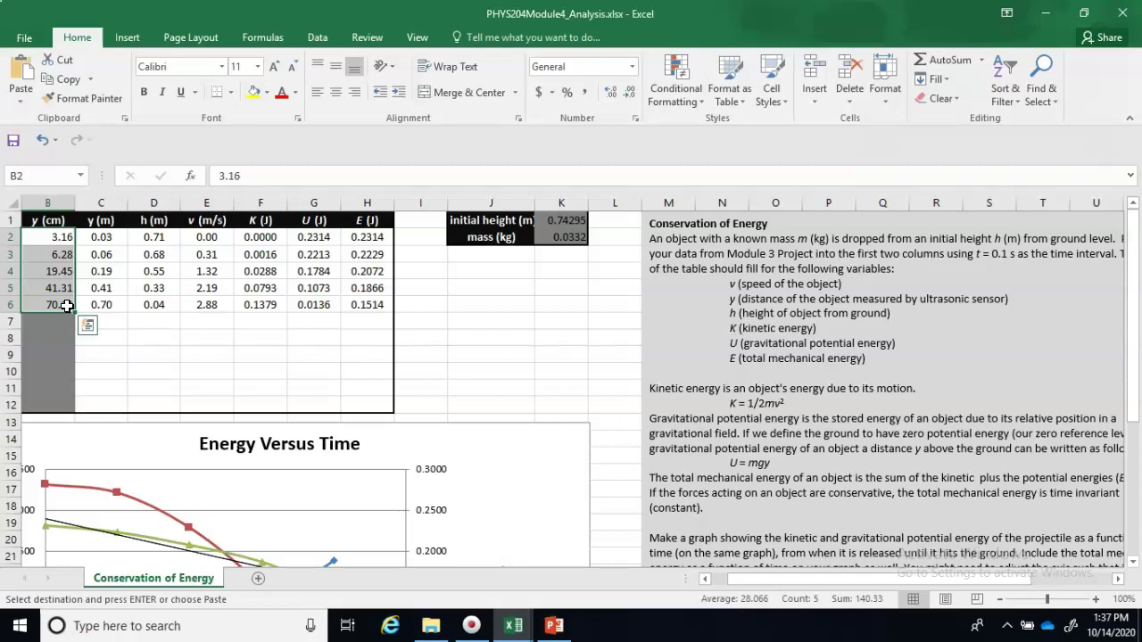
key("ctrl+v")
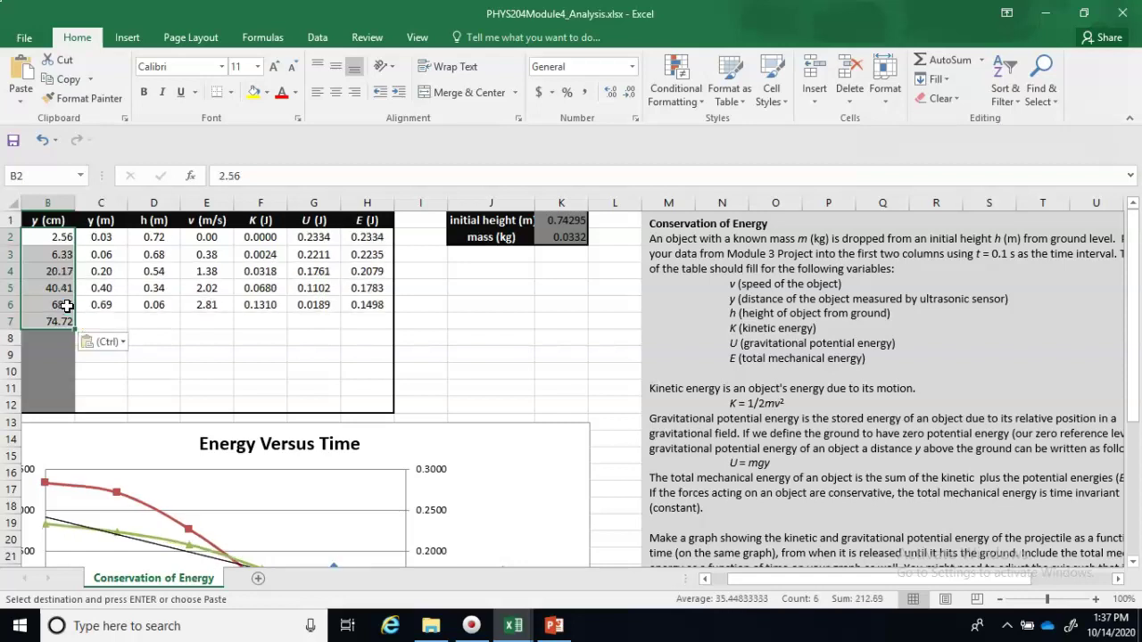
Fill the formulas in C6:H6 down to row 7 of the analysis table and inspect the speed formula in E7.
left_click(111, 313)
left_click_drag(127, 312, 396, 328)
left_click(346, 365)
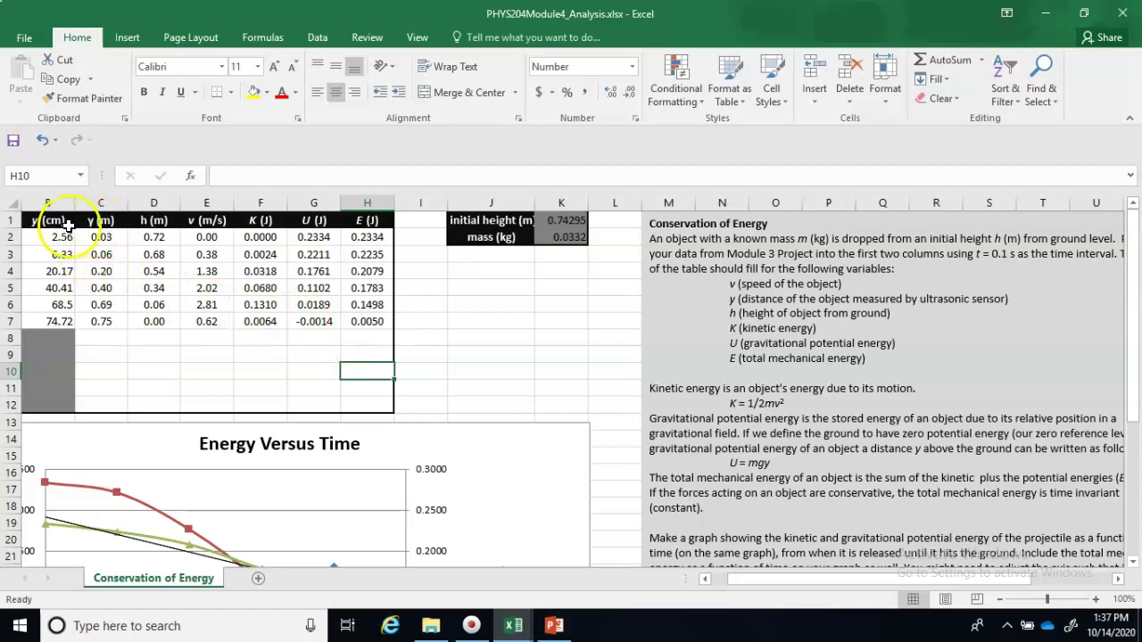
left_click(556, 376)
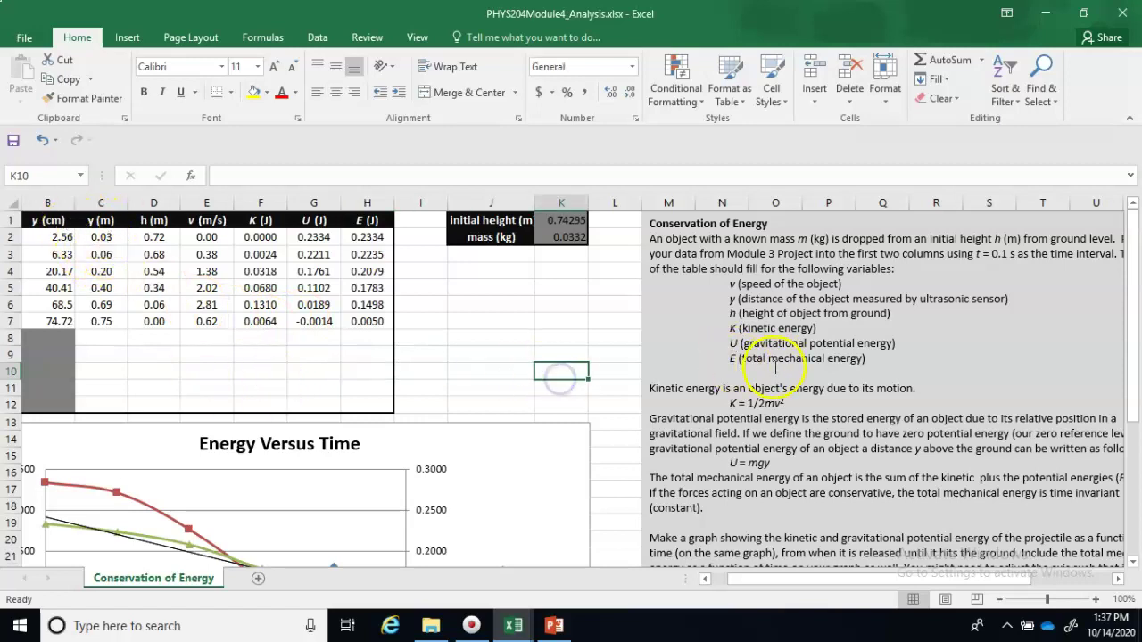
left_click(704, 579)
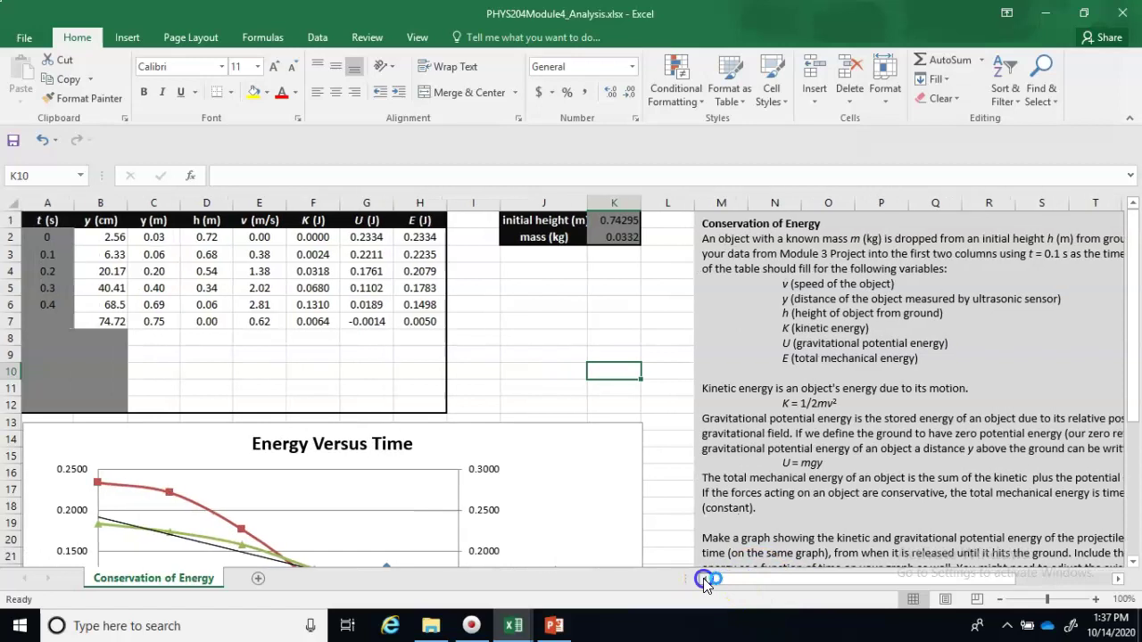
left_click(262, 323)
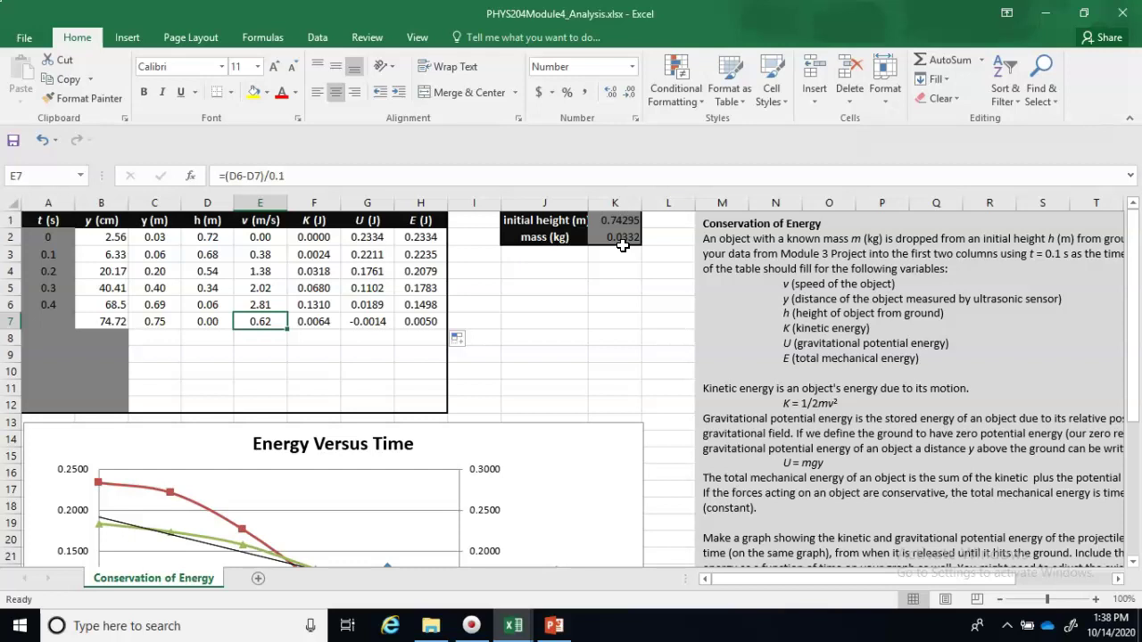
Set the initial height in K1 to 0.745 m and review the Energy Versus Time chart.
left_click(623, 227)
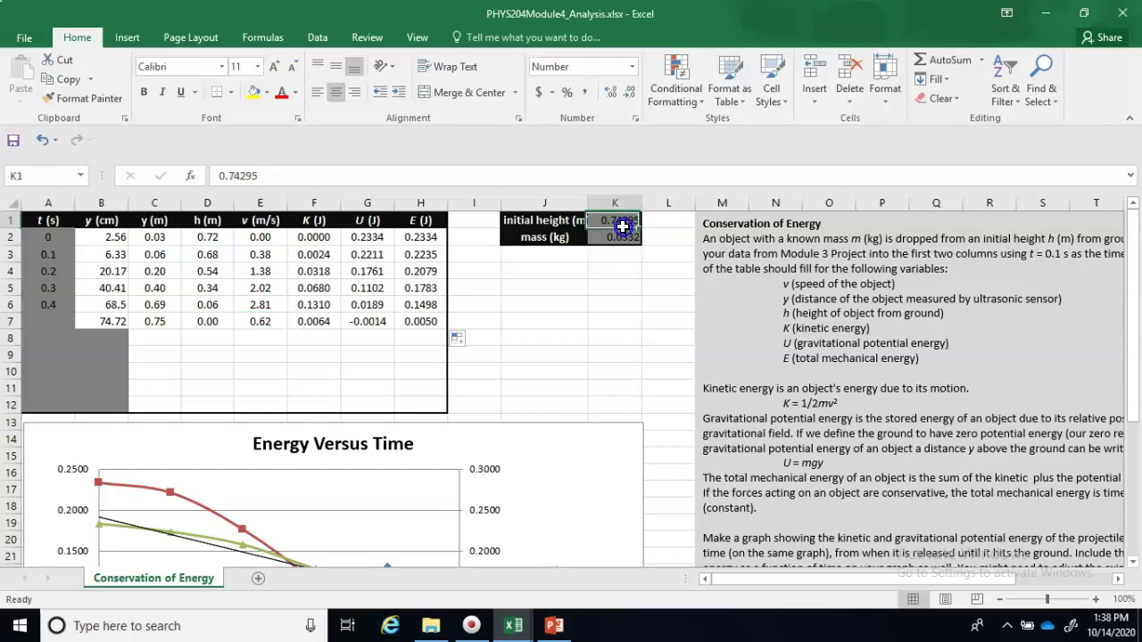
key("Return")
double_click(623, 219)
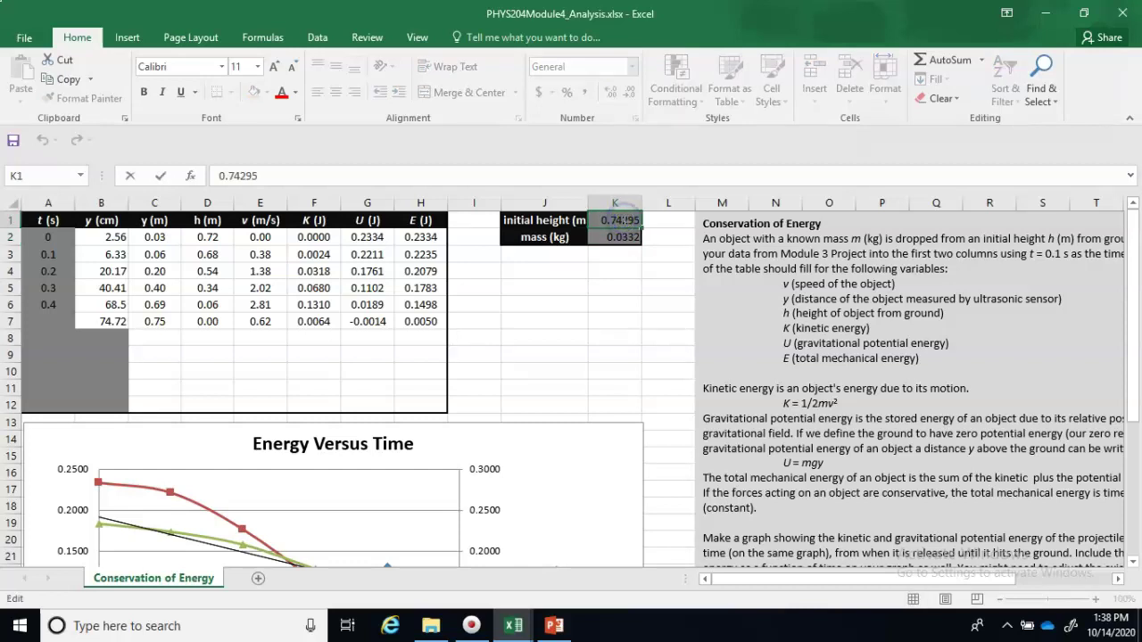
key("BackSpace")
key("Return")
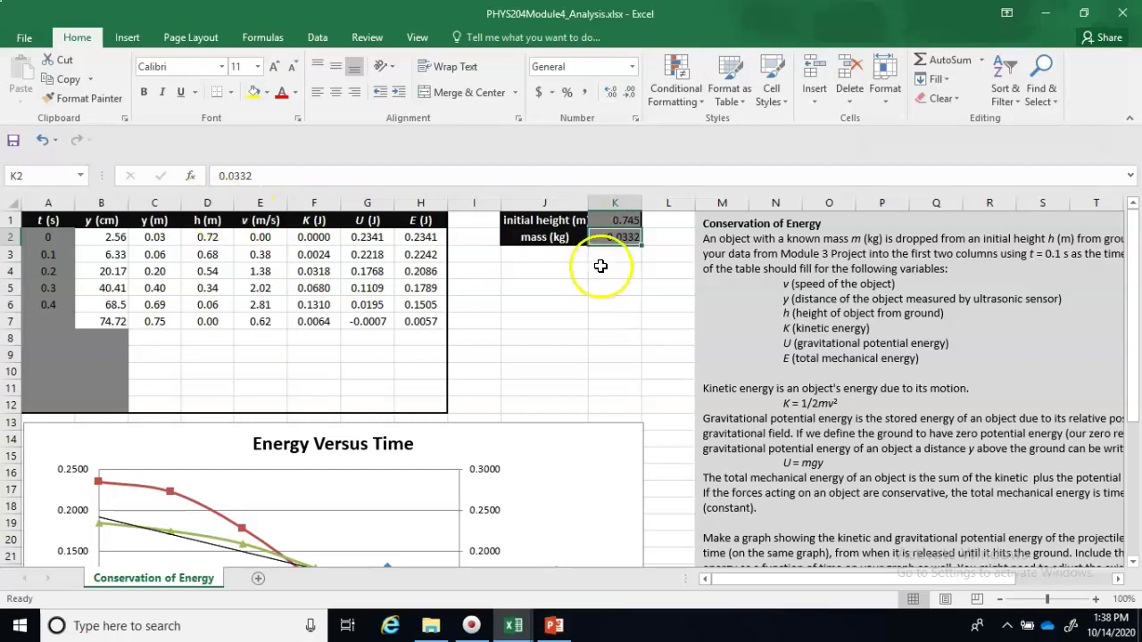
left_click(630, 222)
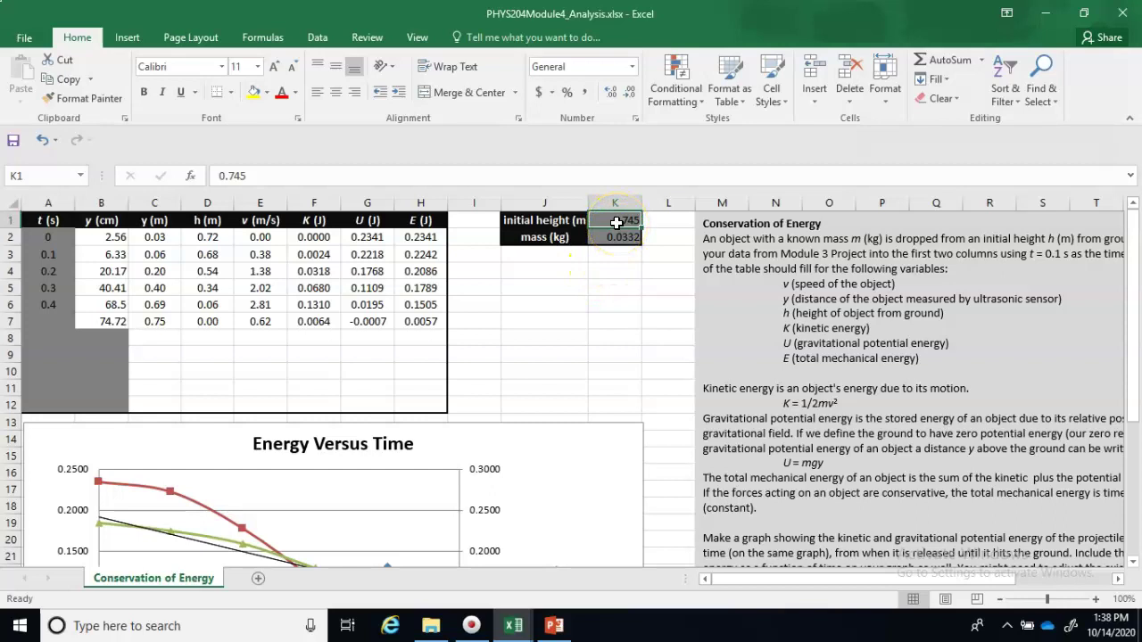
left_click_drag(1133, 306, 1133, 388)
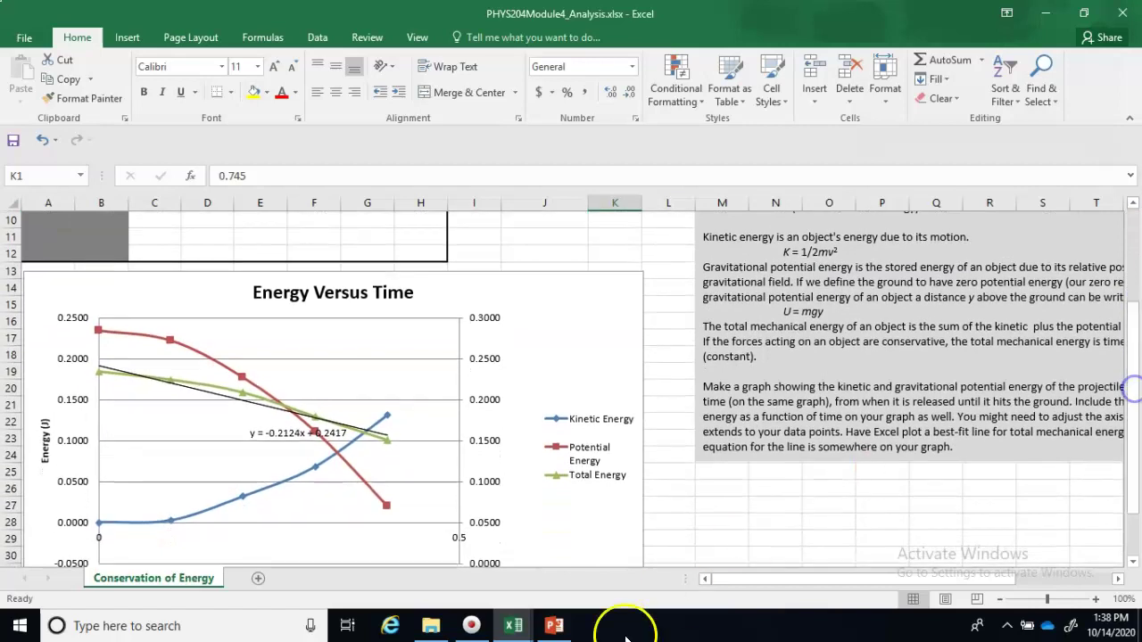
Switch to the PowerPoint template, move its window fully into view, and examine the percent difference equation on the Data Validation slide.
left_click(555, 628)
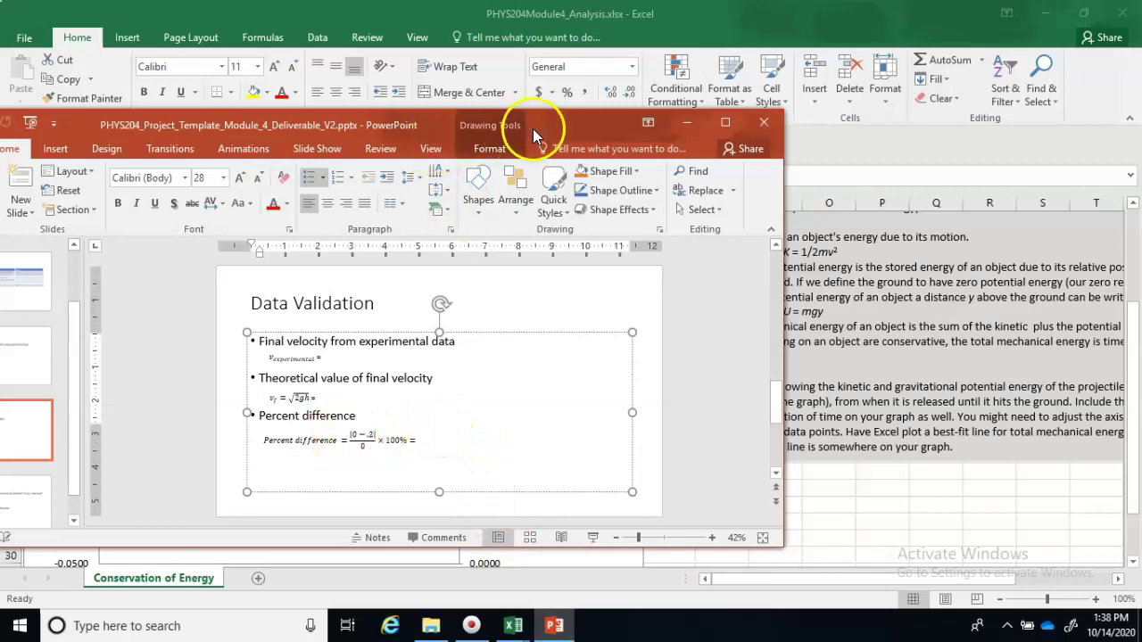
left_click_drag(555, 126, 699, 138)
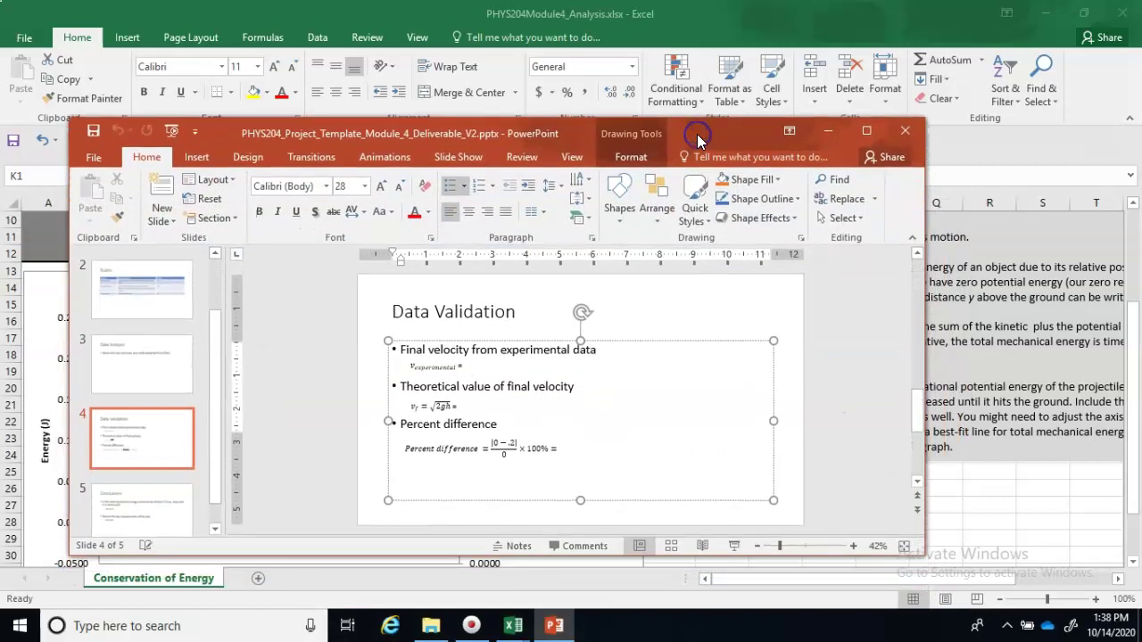
double_click(513, 442)
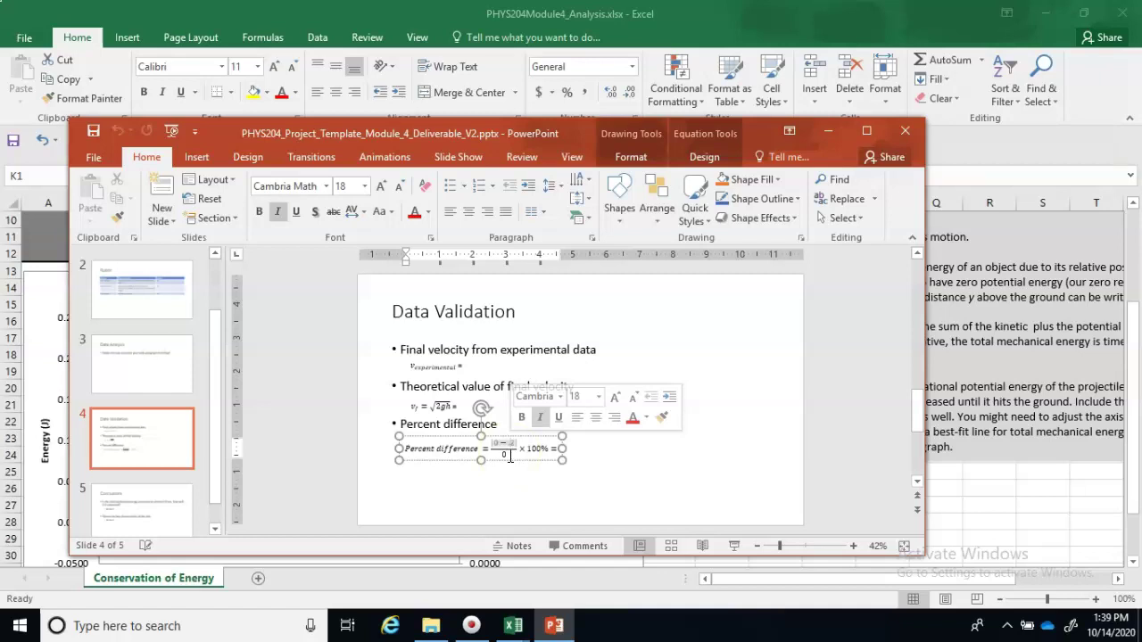
left_click(509, 456)
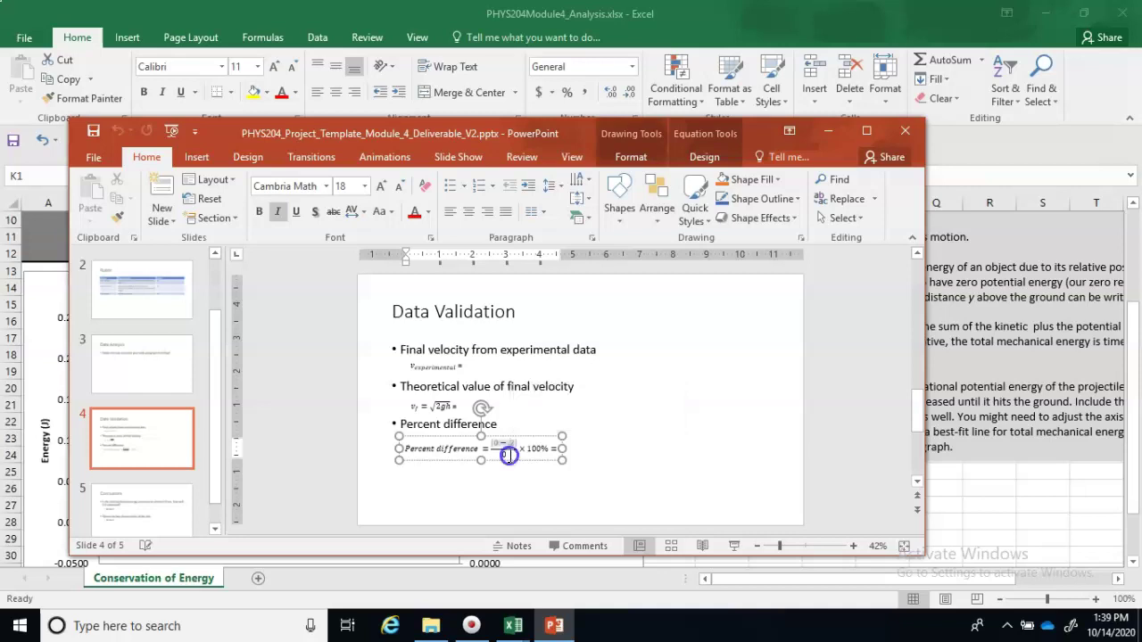
left_click(509, 456)
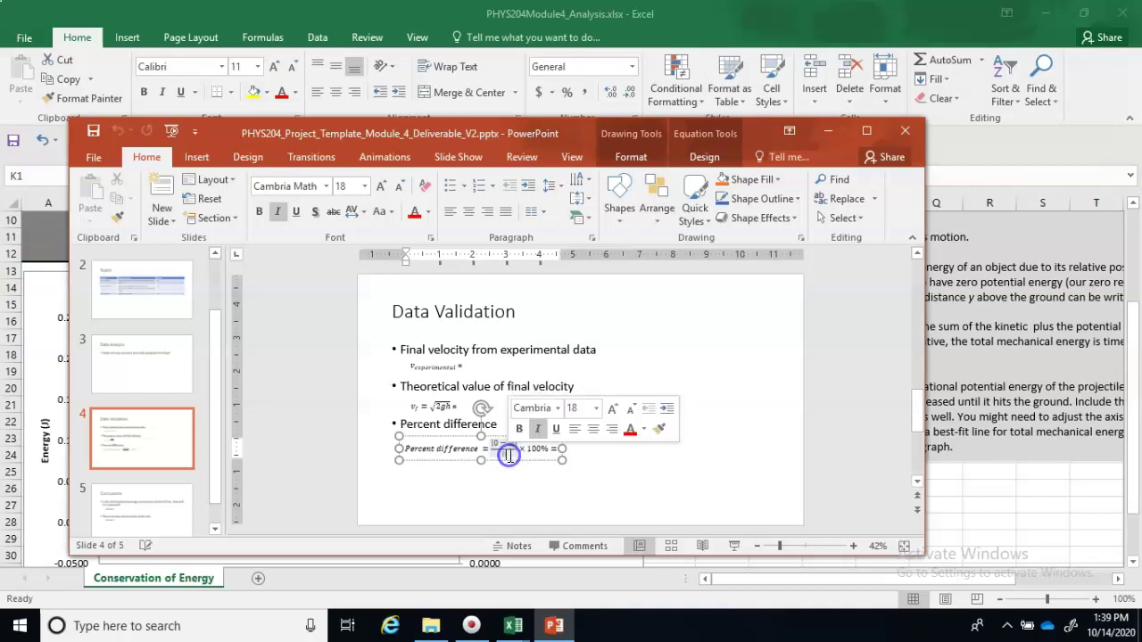
left_click(602, 473)
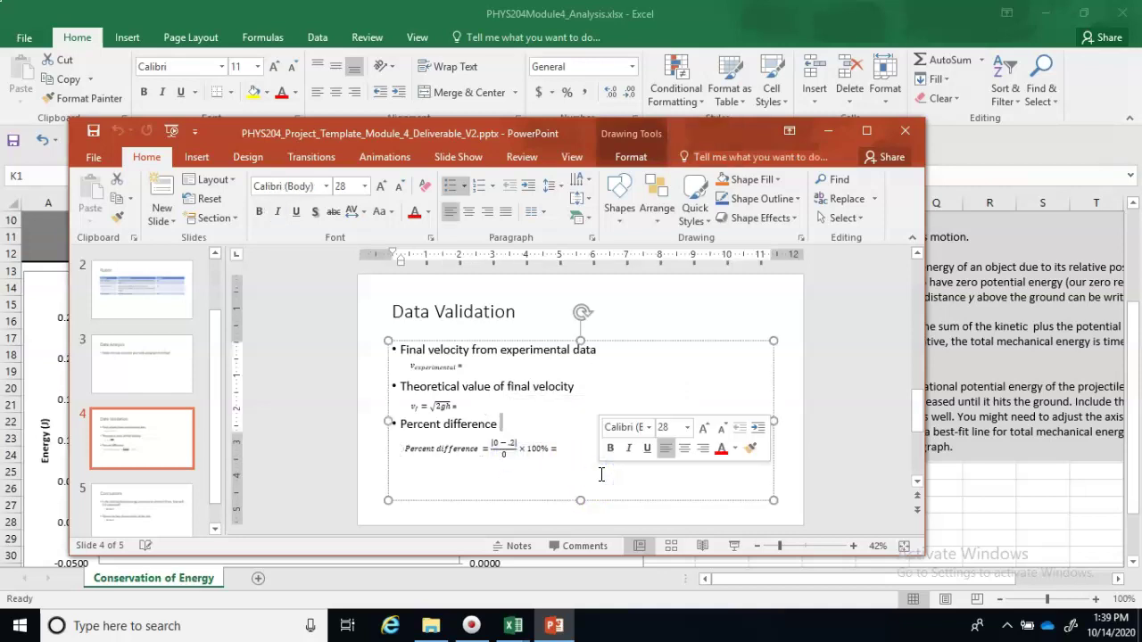